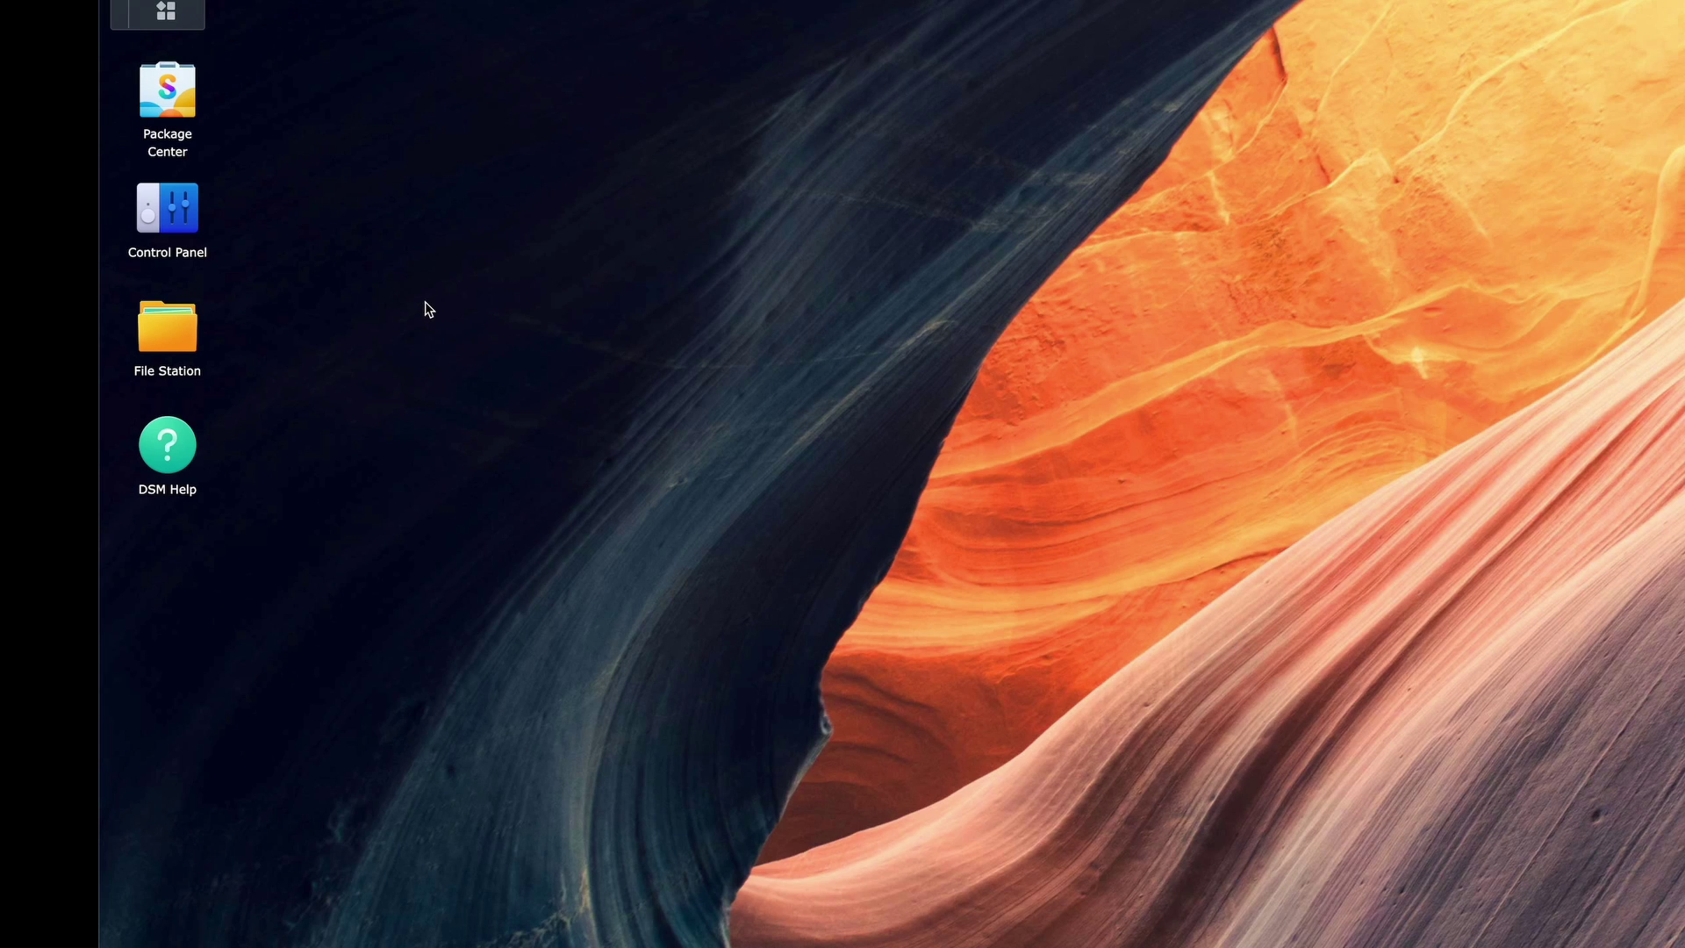
Launch Storage Manager from the Main Menu and open Storage Pool 1's details
click(167, 14)
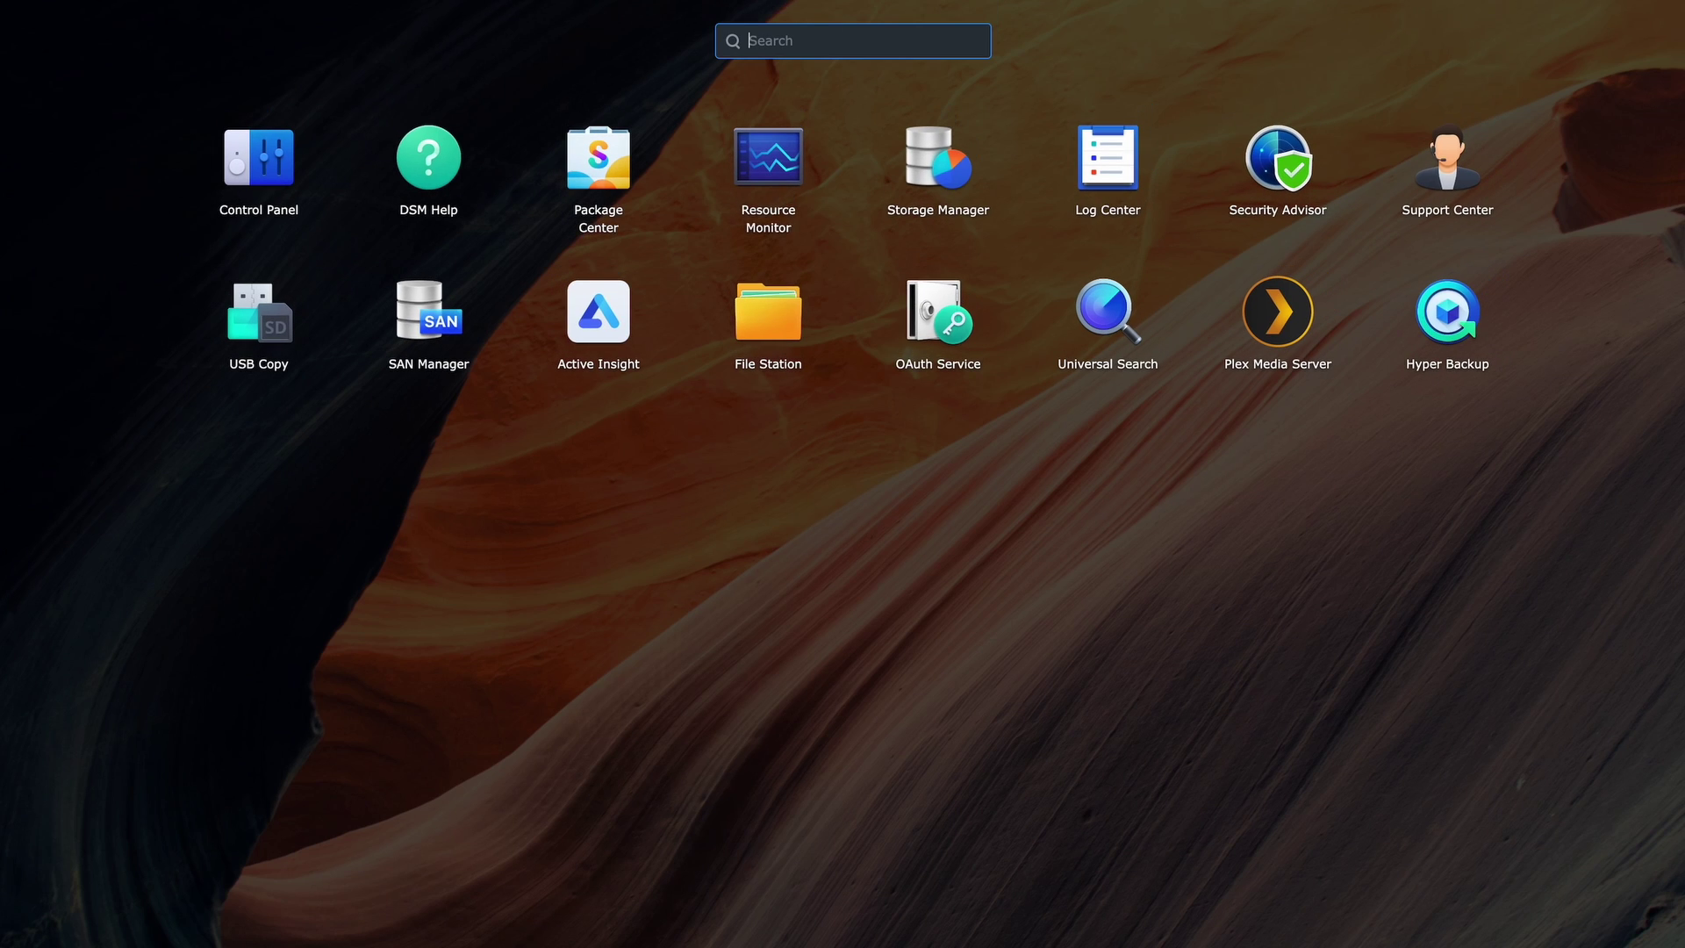
click(943, 176)
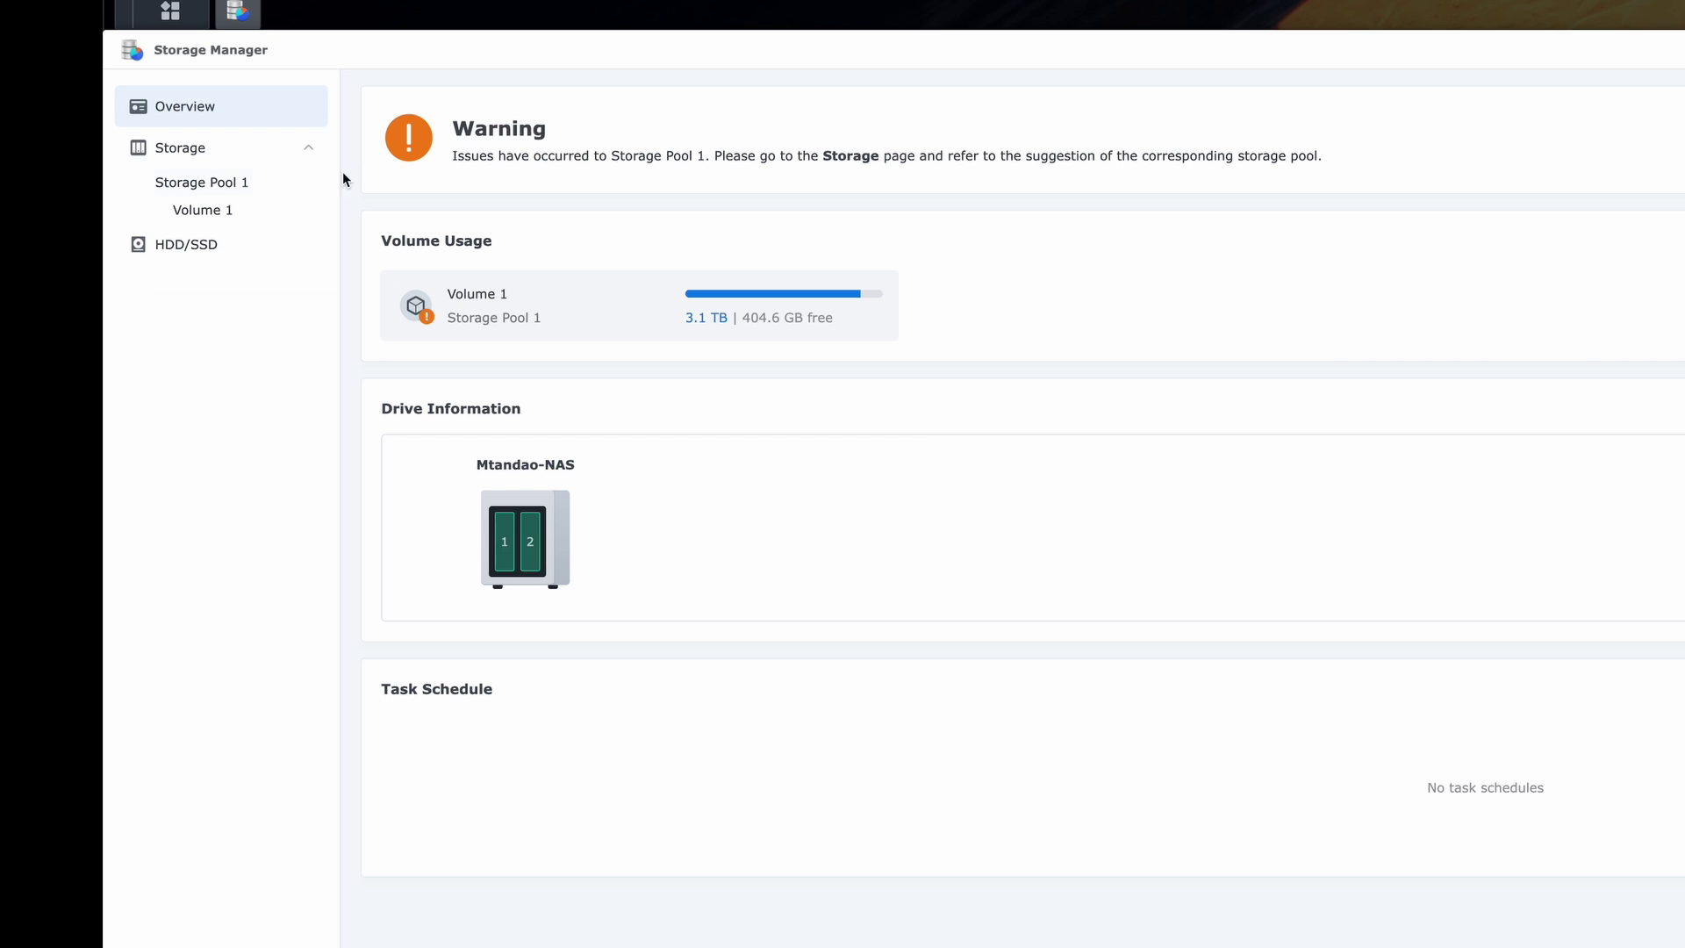
click(256, 187)
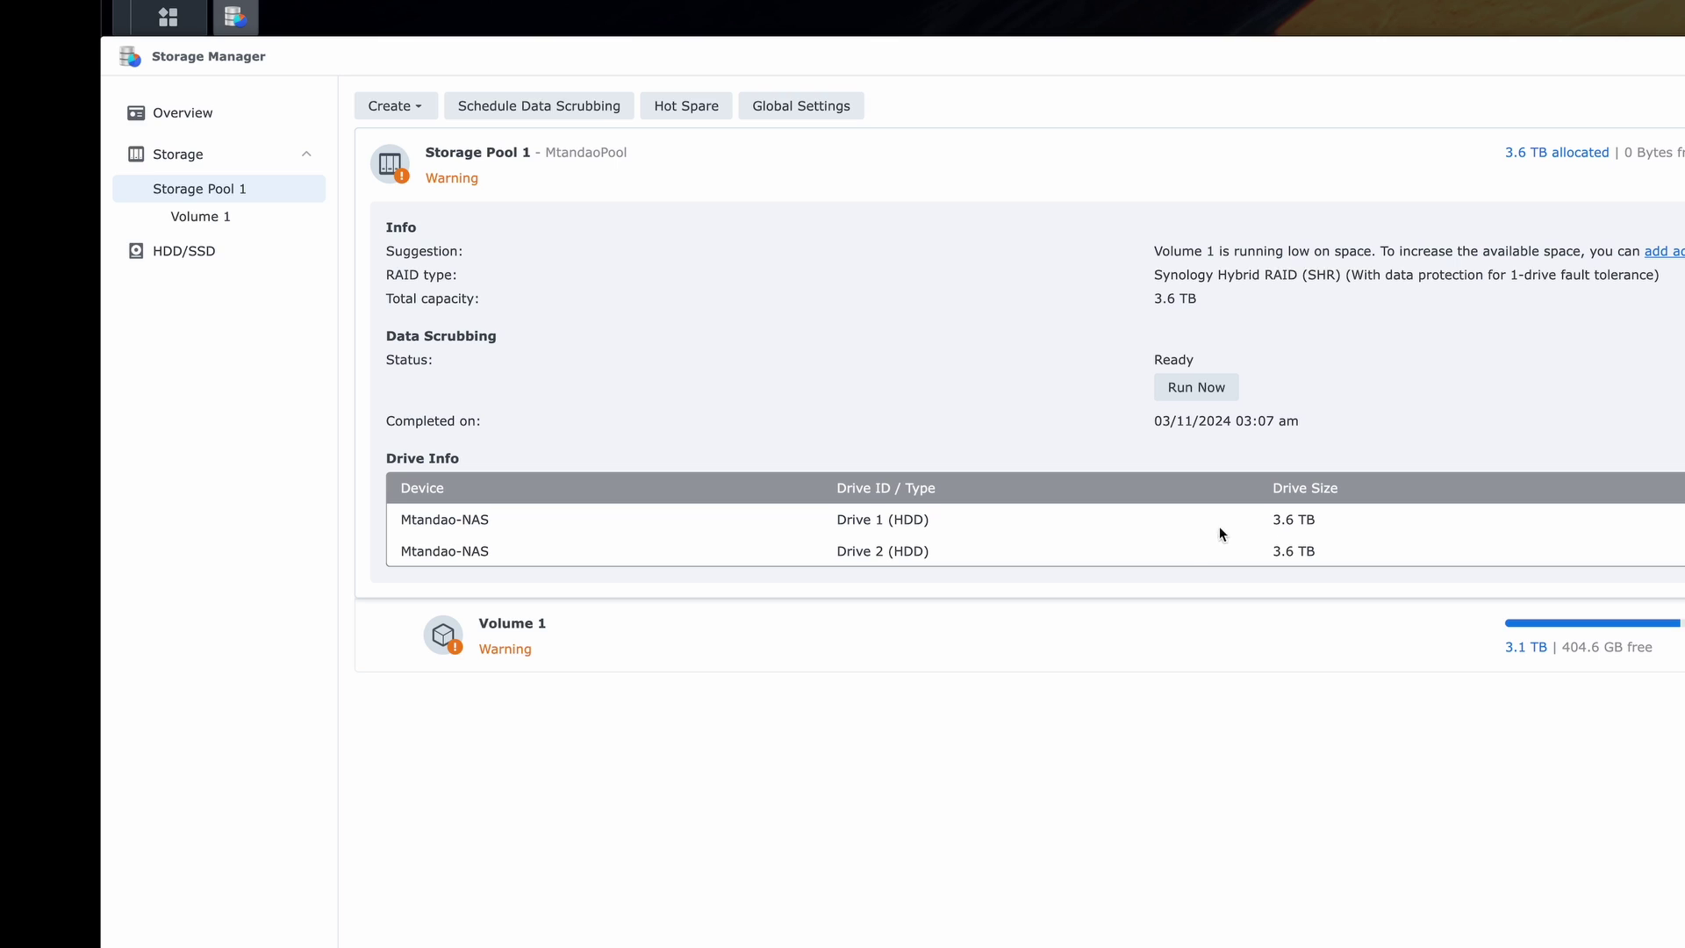
Highlight Drive 1's 3.6 TB size and details in the pool's drive list
drag(1263, 520, 1325, 542)
click(1336, 536)
drag(836, 519, 889, 519)
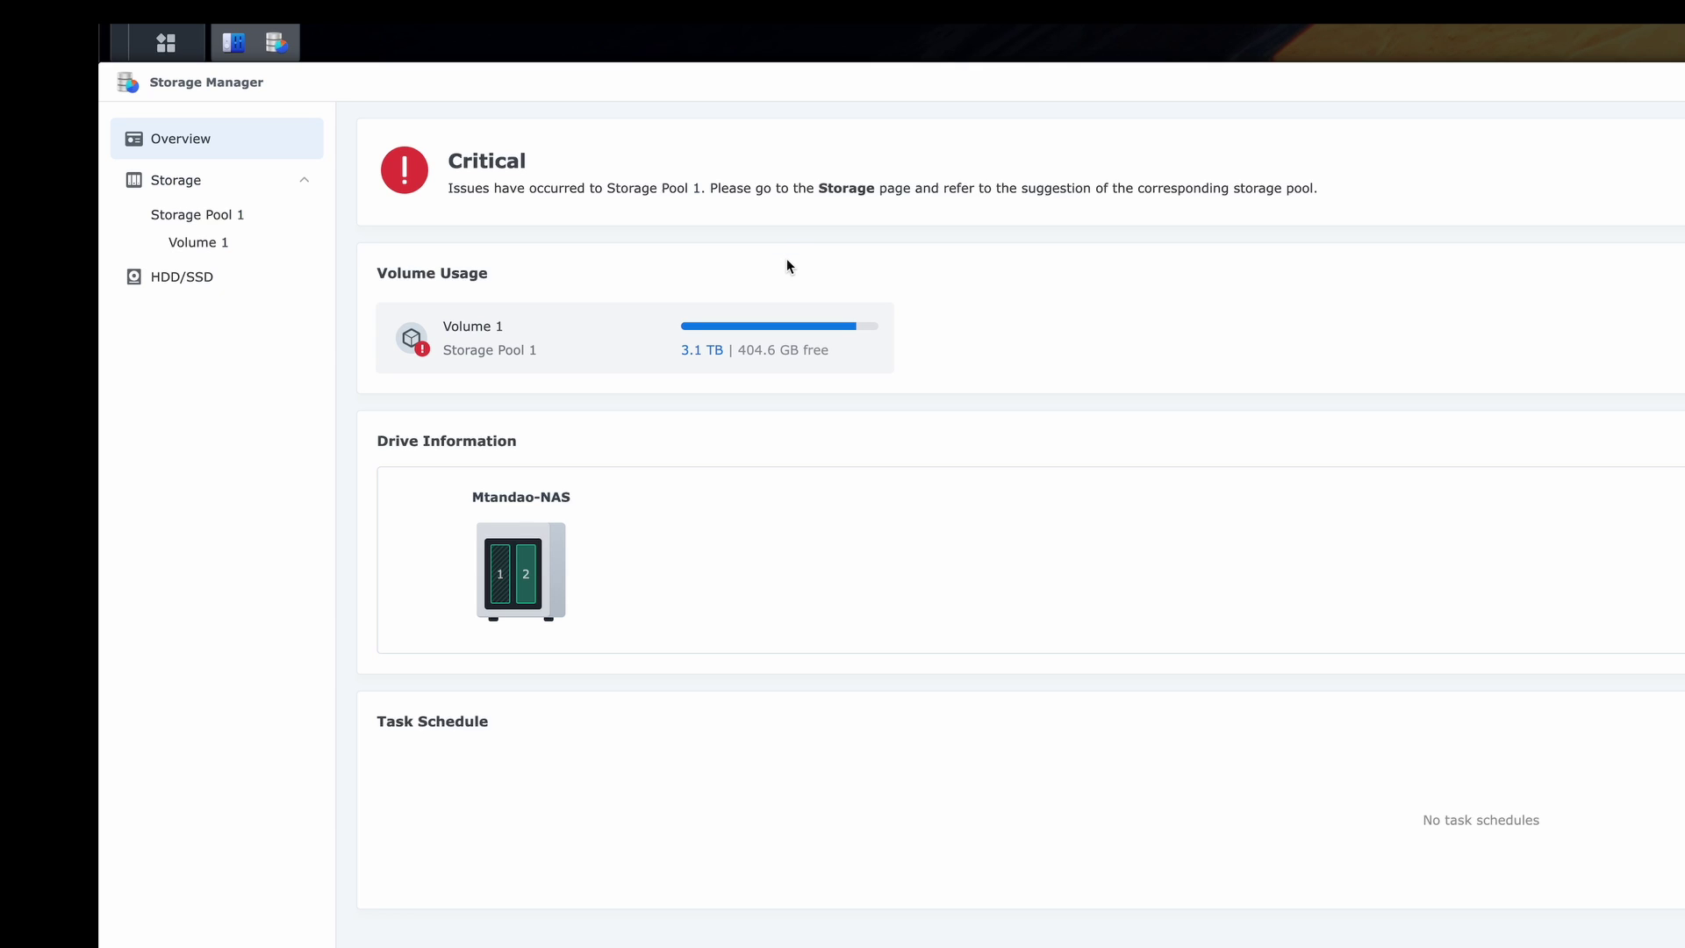
Open Storage Pool 1 to see it degraded, with only Drive 2 (3.6 TB) listed
click(222, 202)
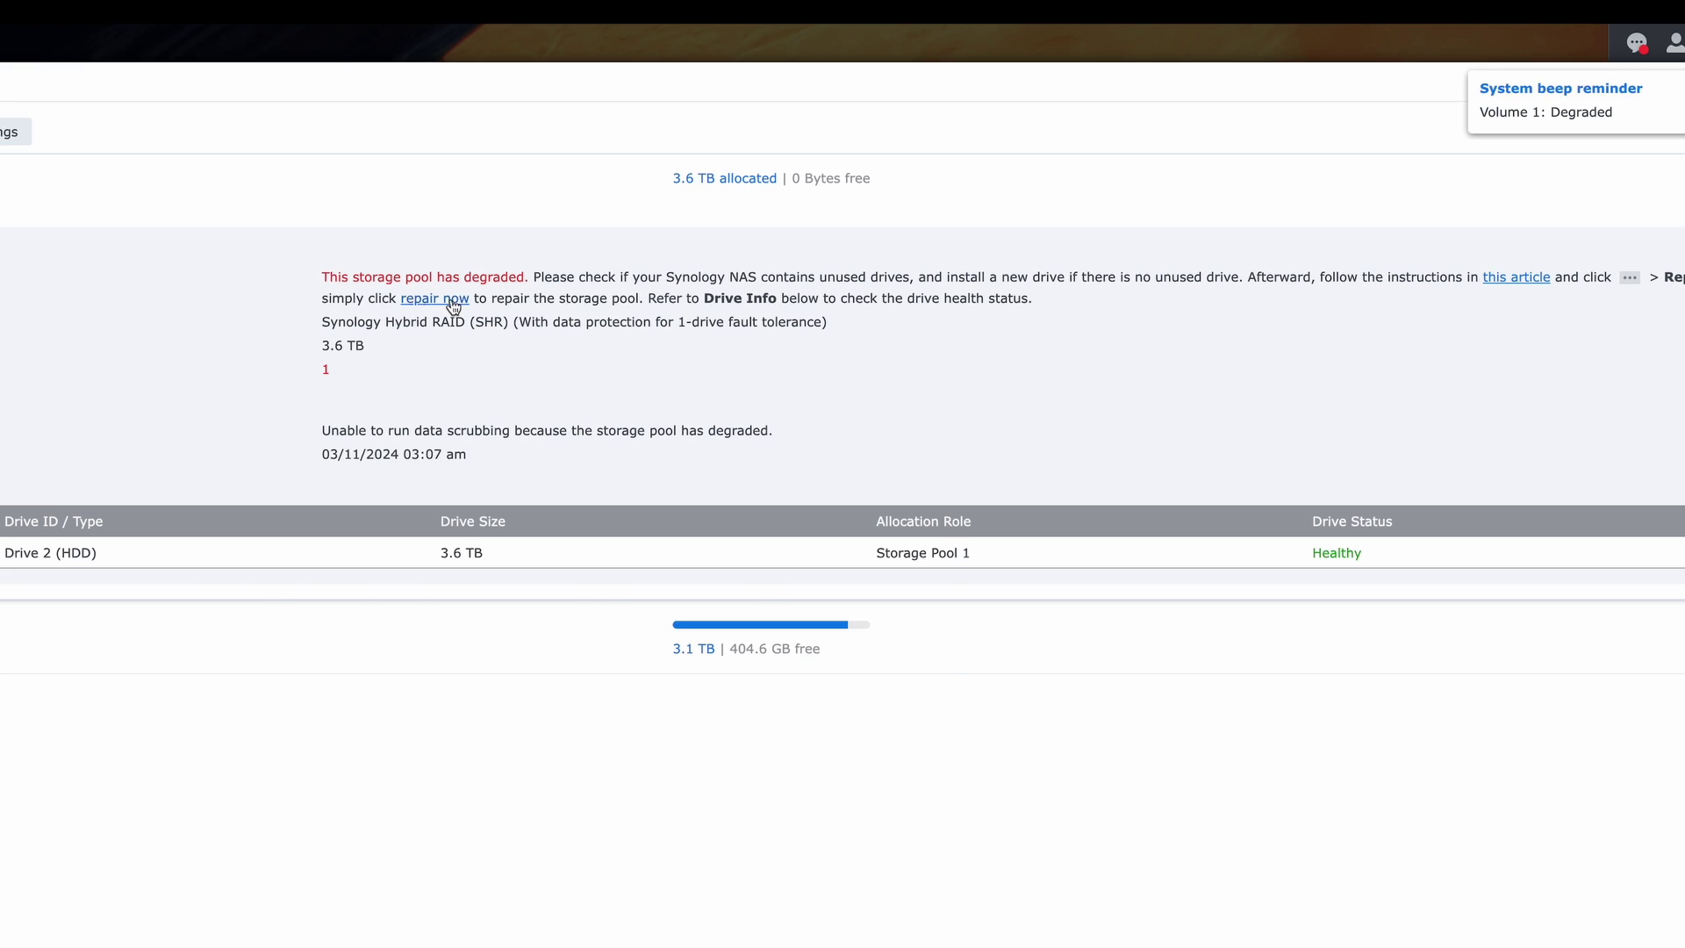
Repair Storage Pool 1 using the new 10.9 TB Drive 1, confirming its data will be erased
click(452, 300)
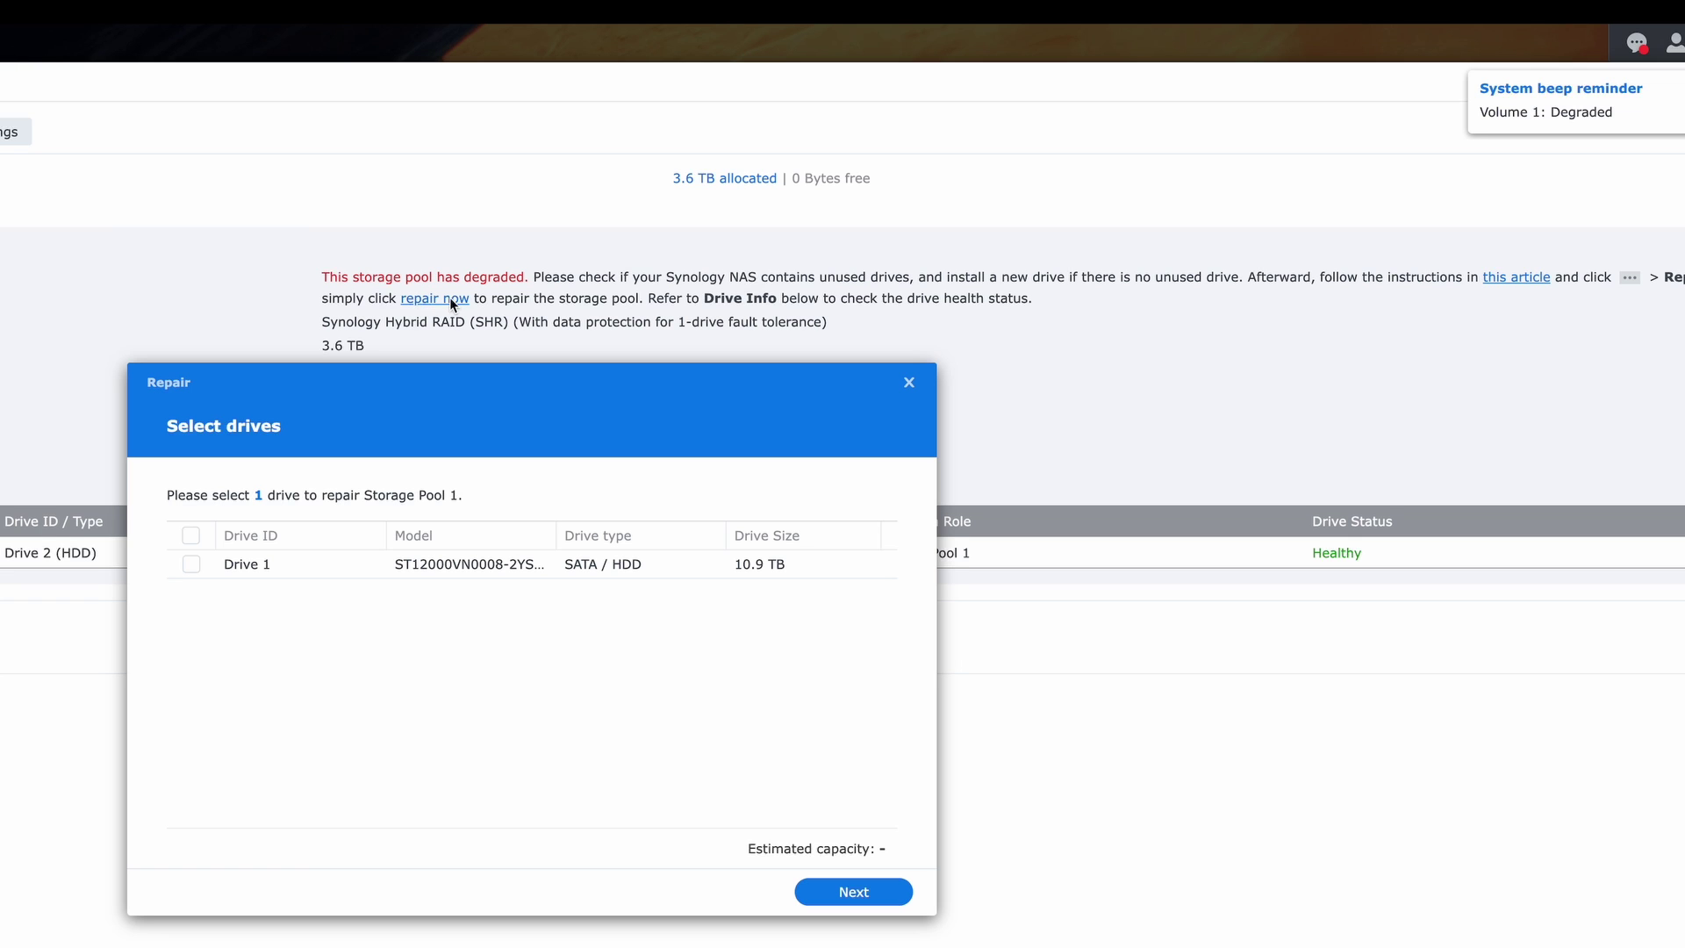
click(190, 563)
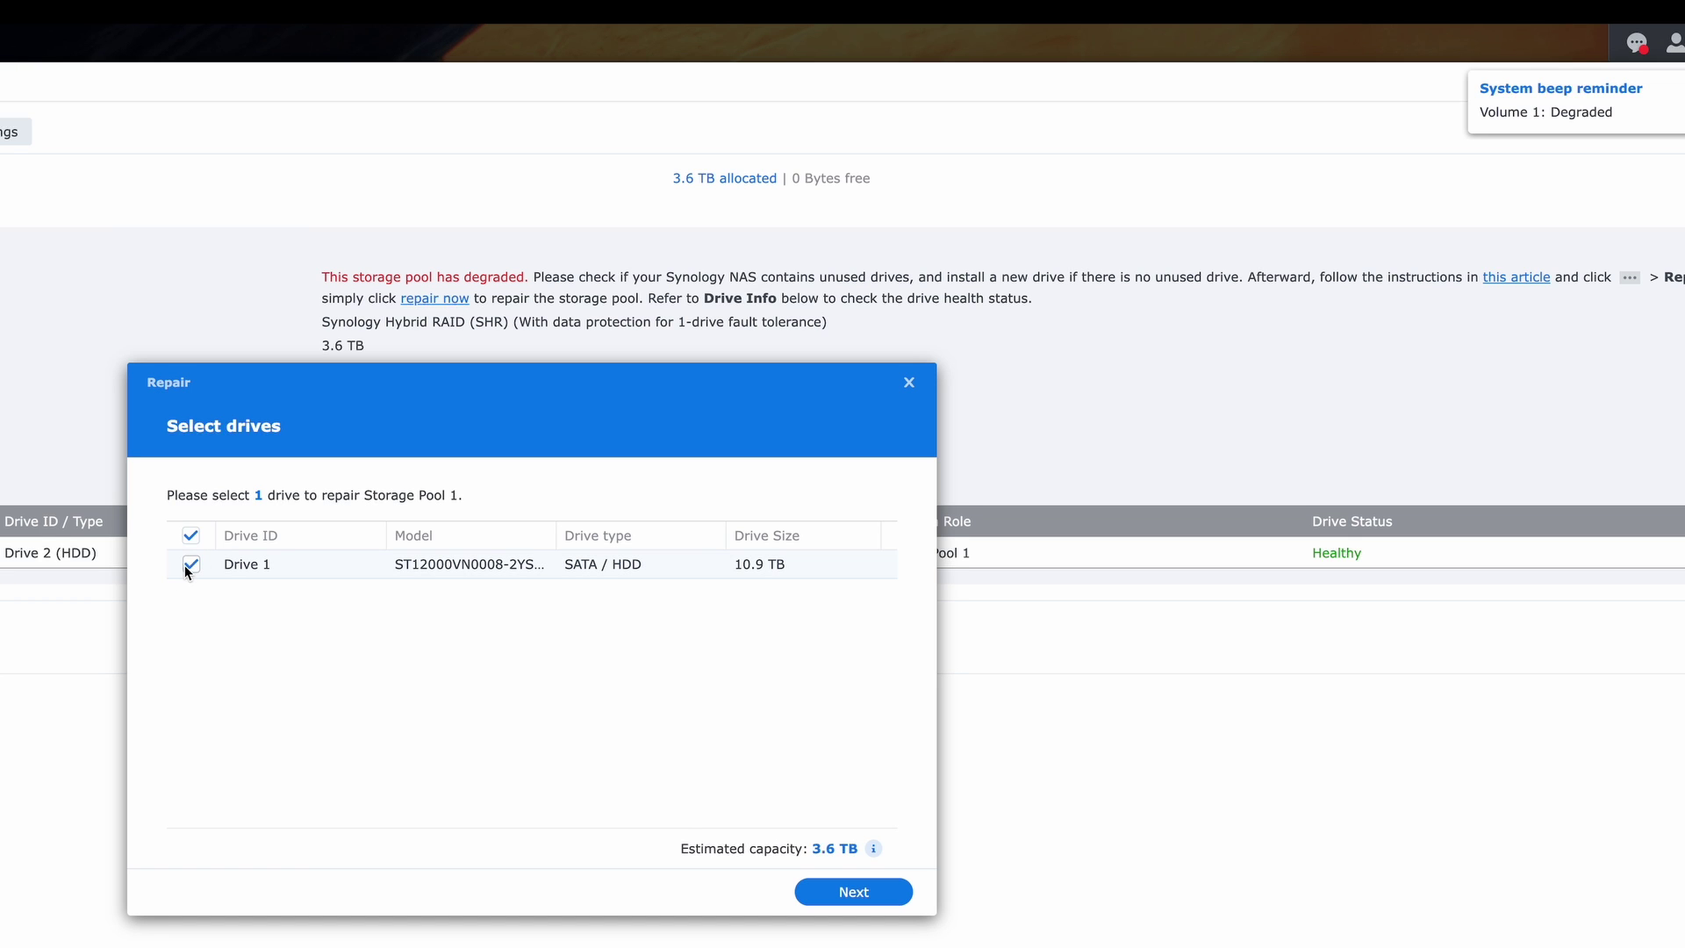
click(735, 565)
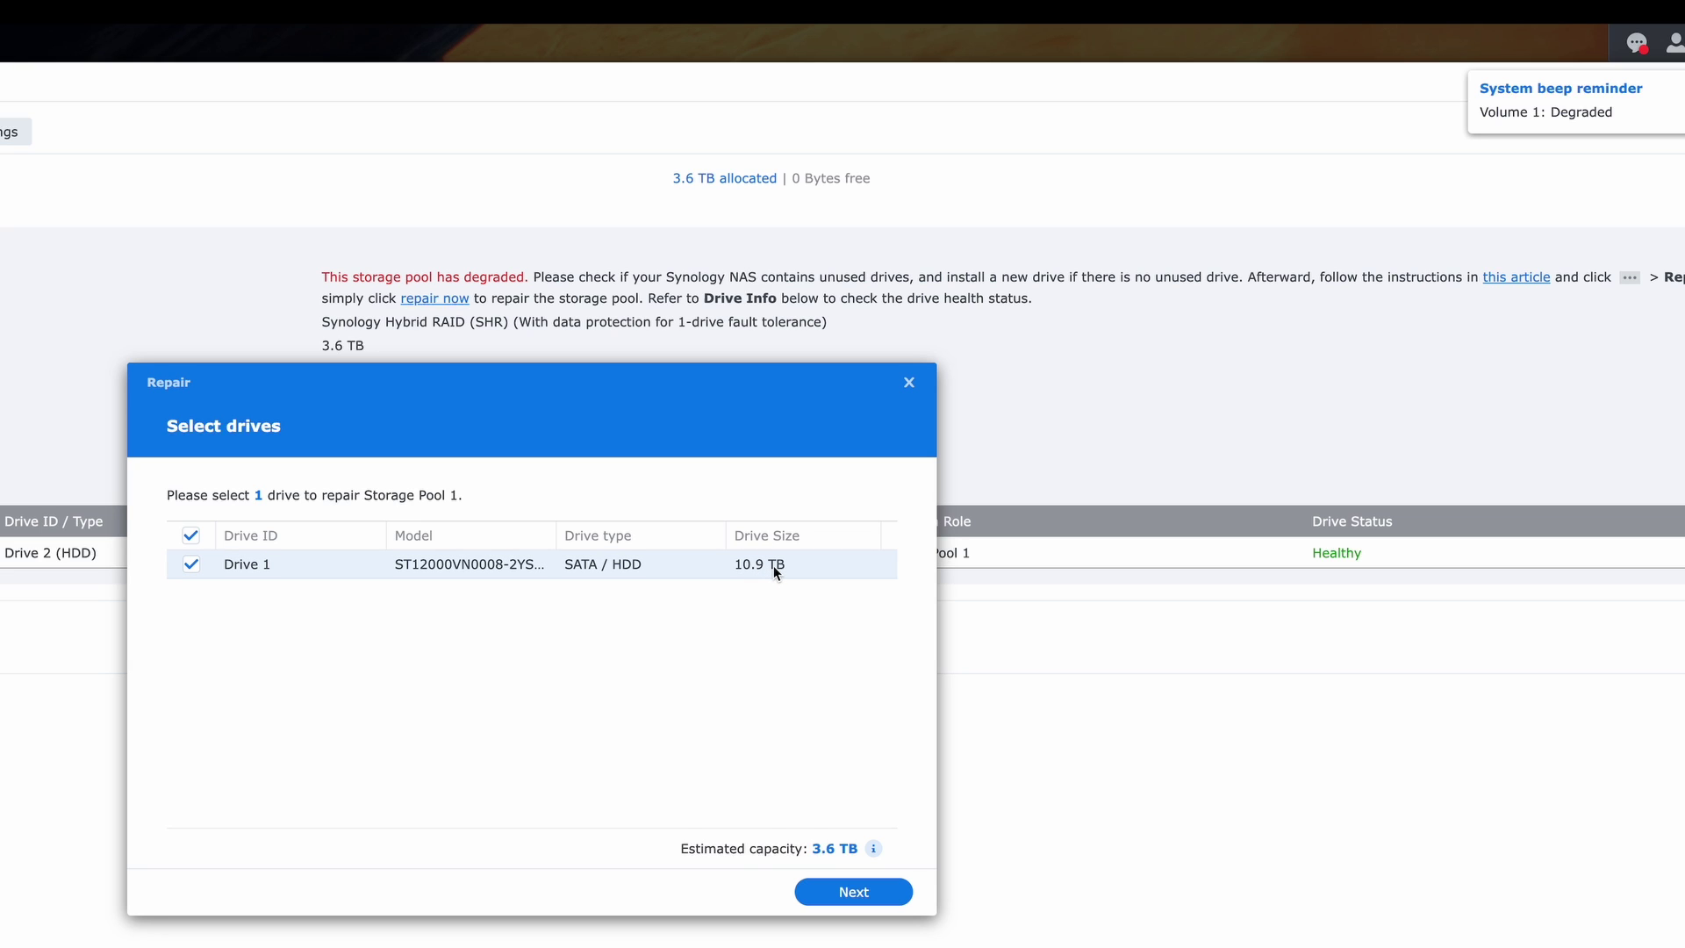
click(871, 892)
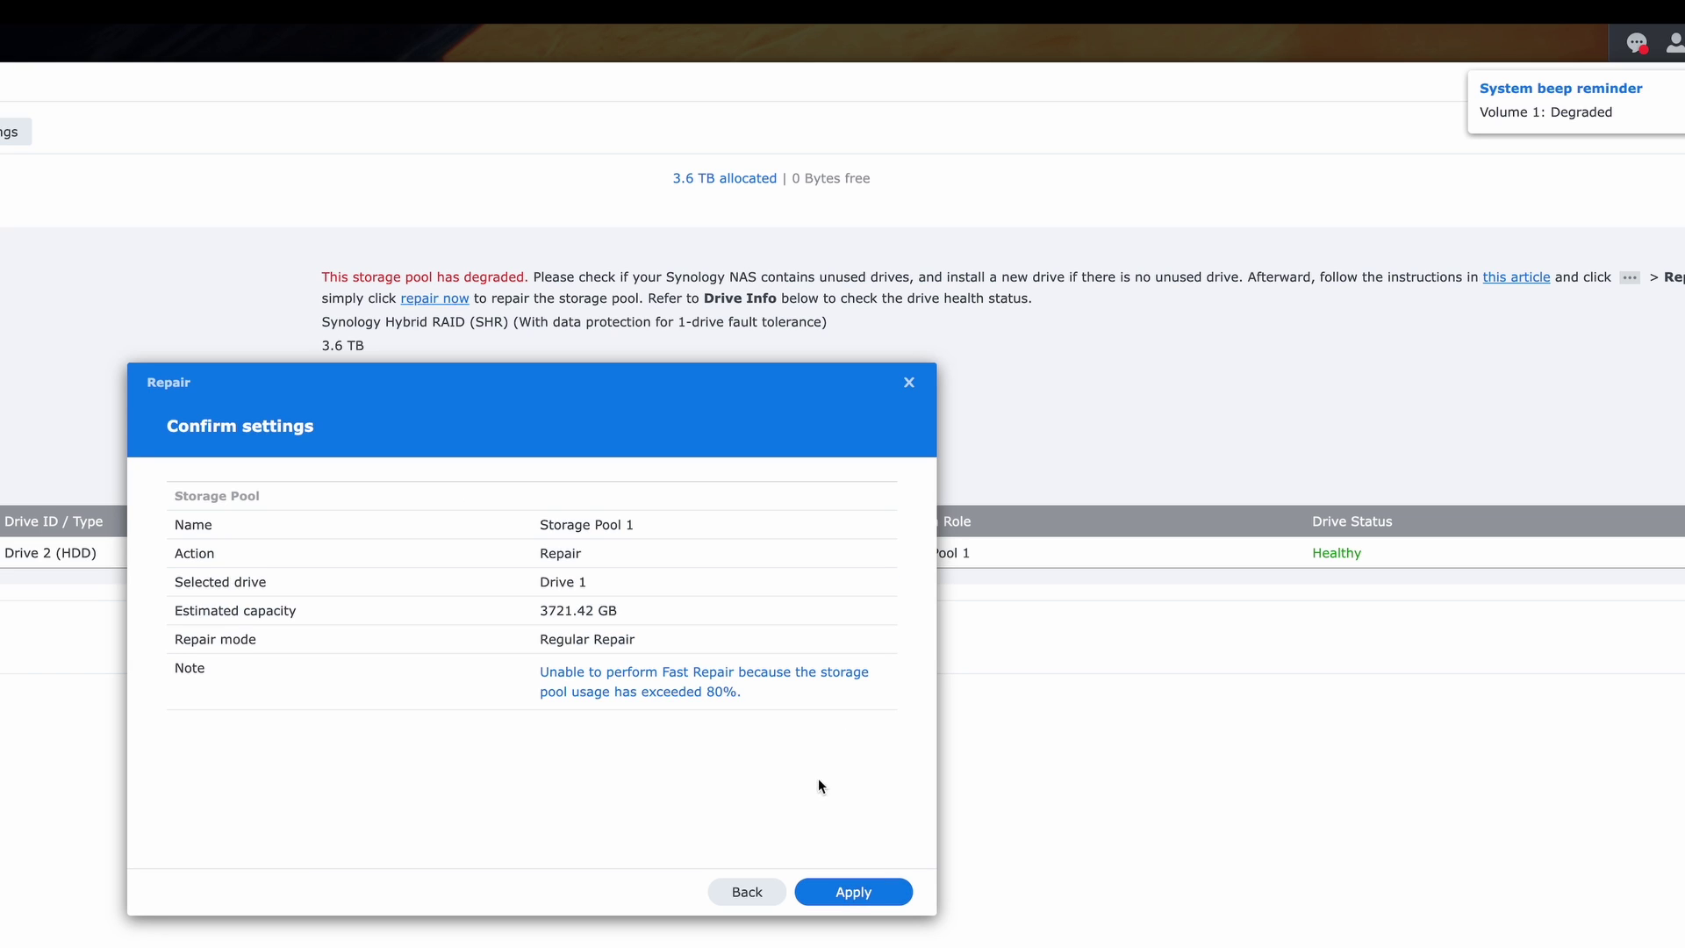
click(853, 892)
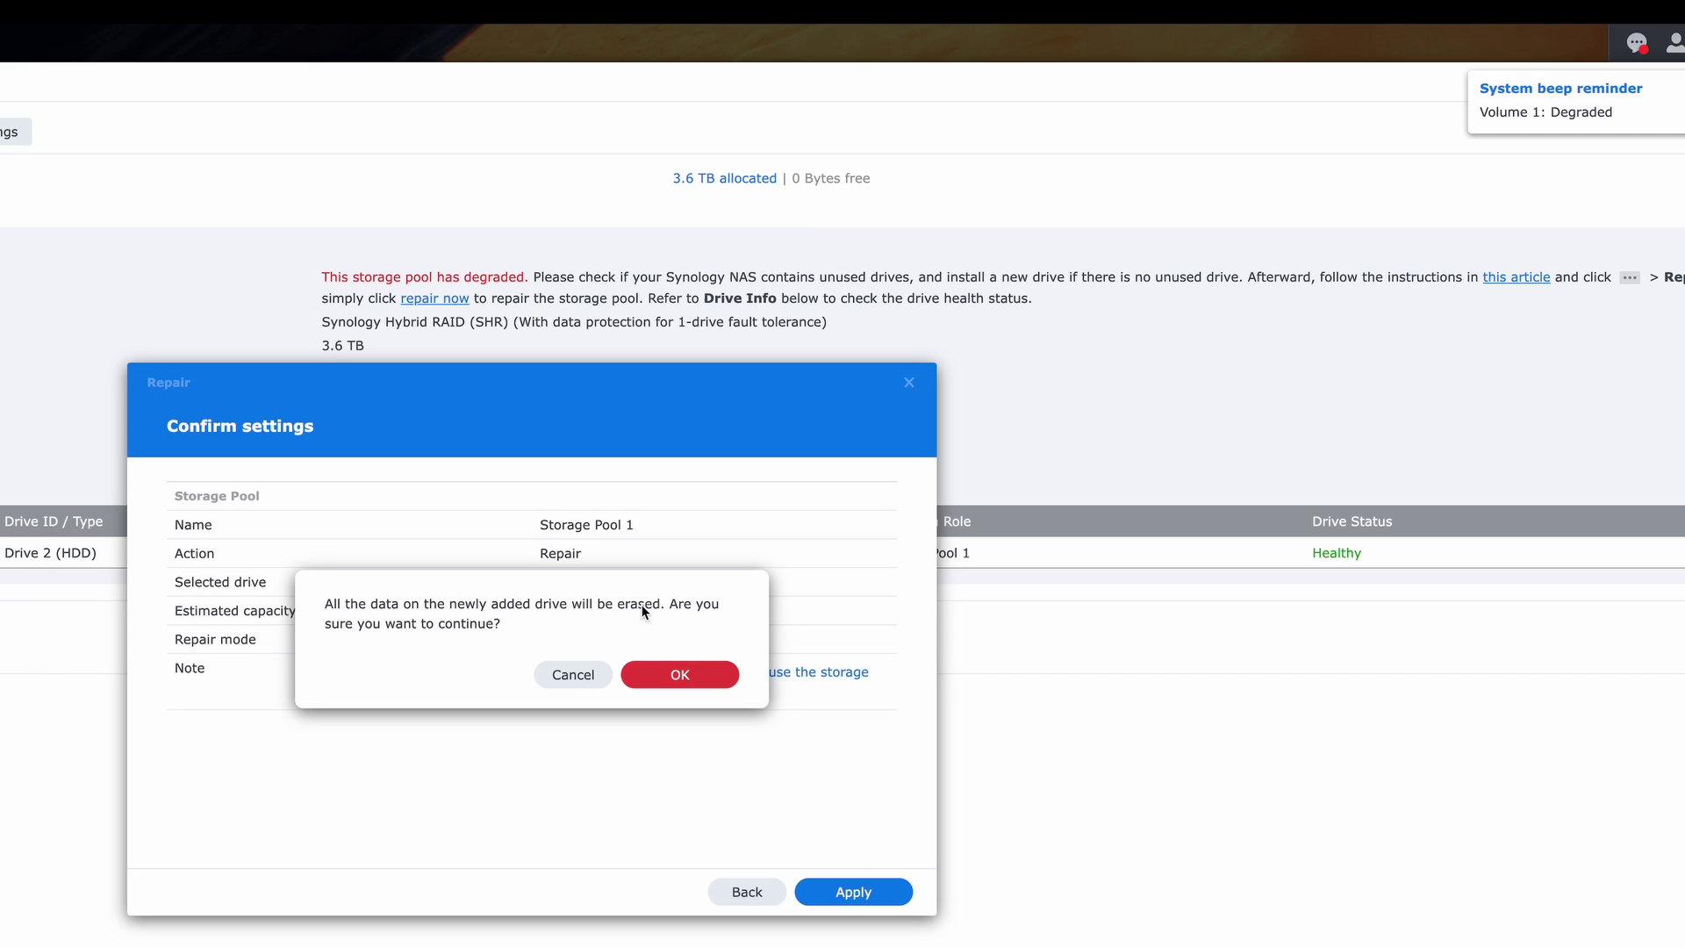
click(687, 676)
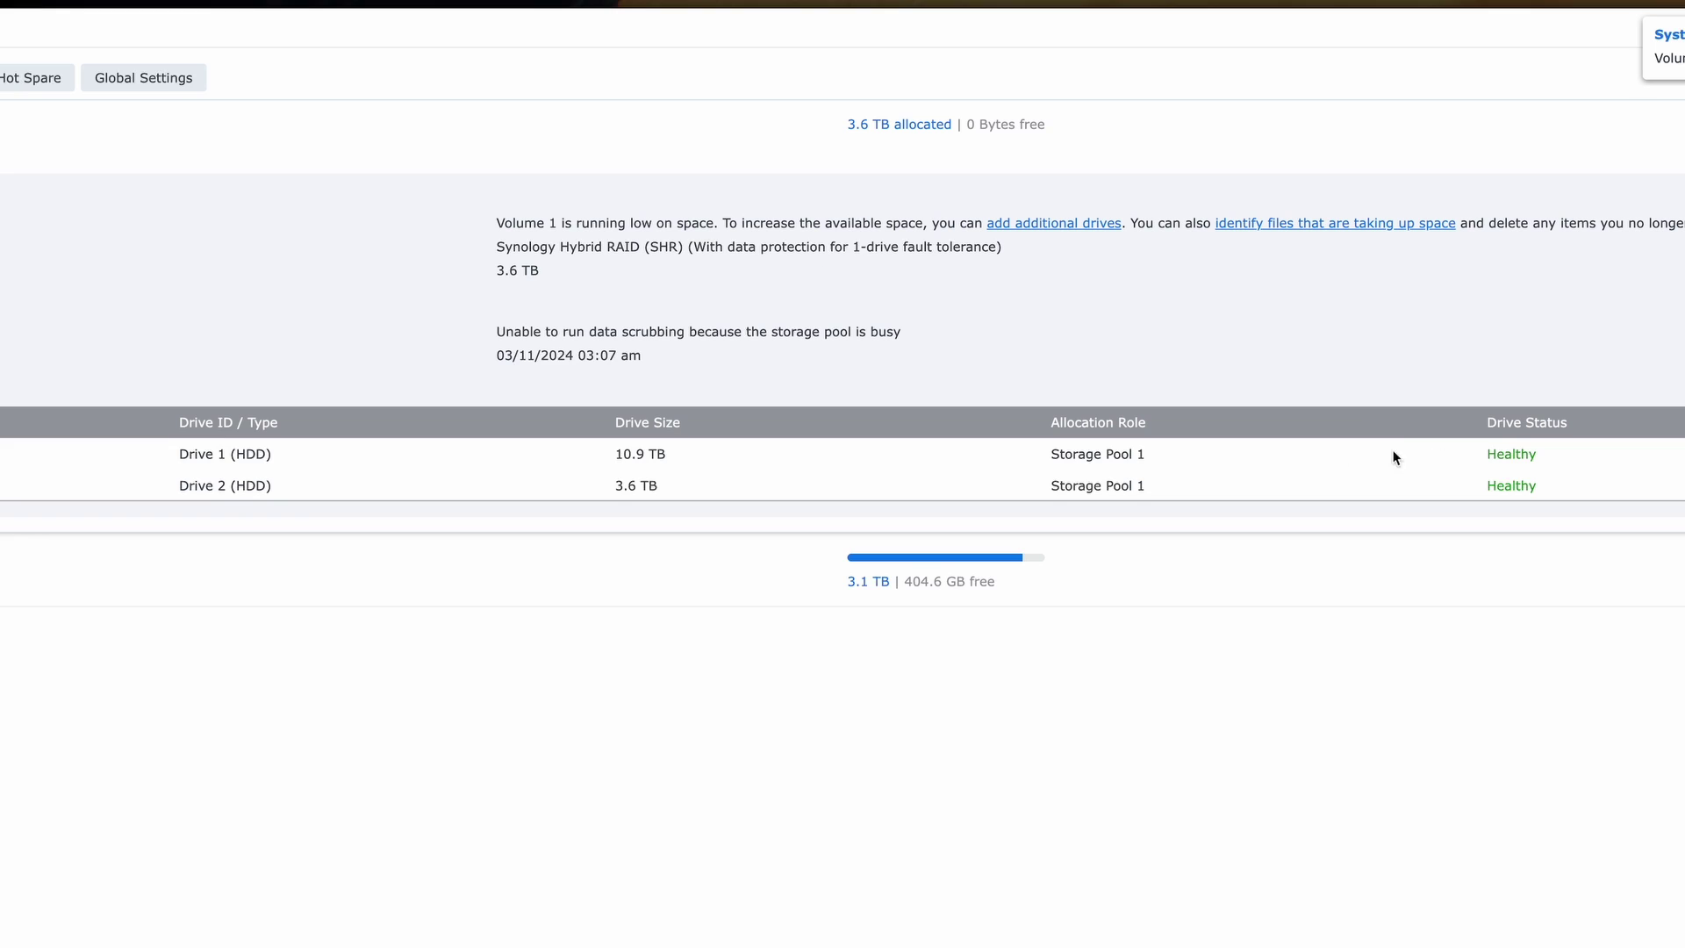
Check Drive 1 shows Healthy at 10.9 TB and Drive 2 shows 3.6 TB once the repair completes
double_click(1507, 456)
click(1085, 456)
drag(614, 457, 665, 459)
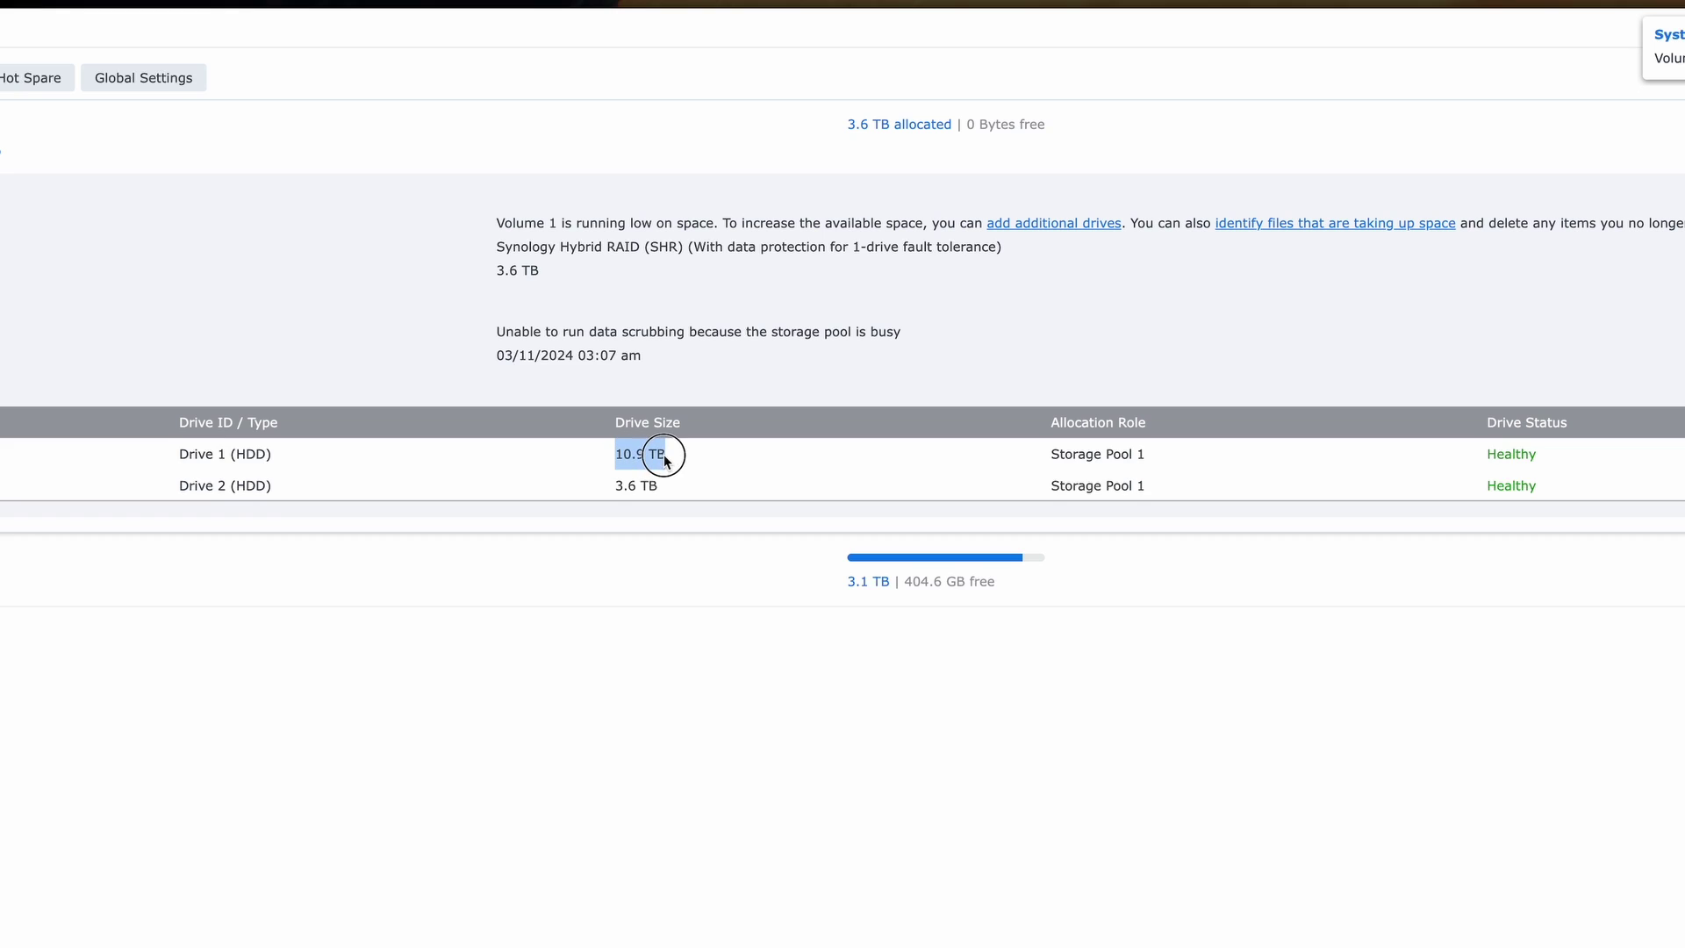
click(628, 465)
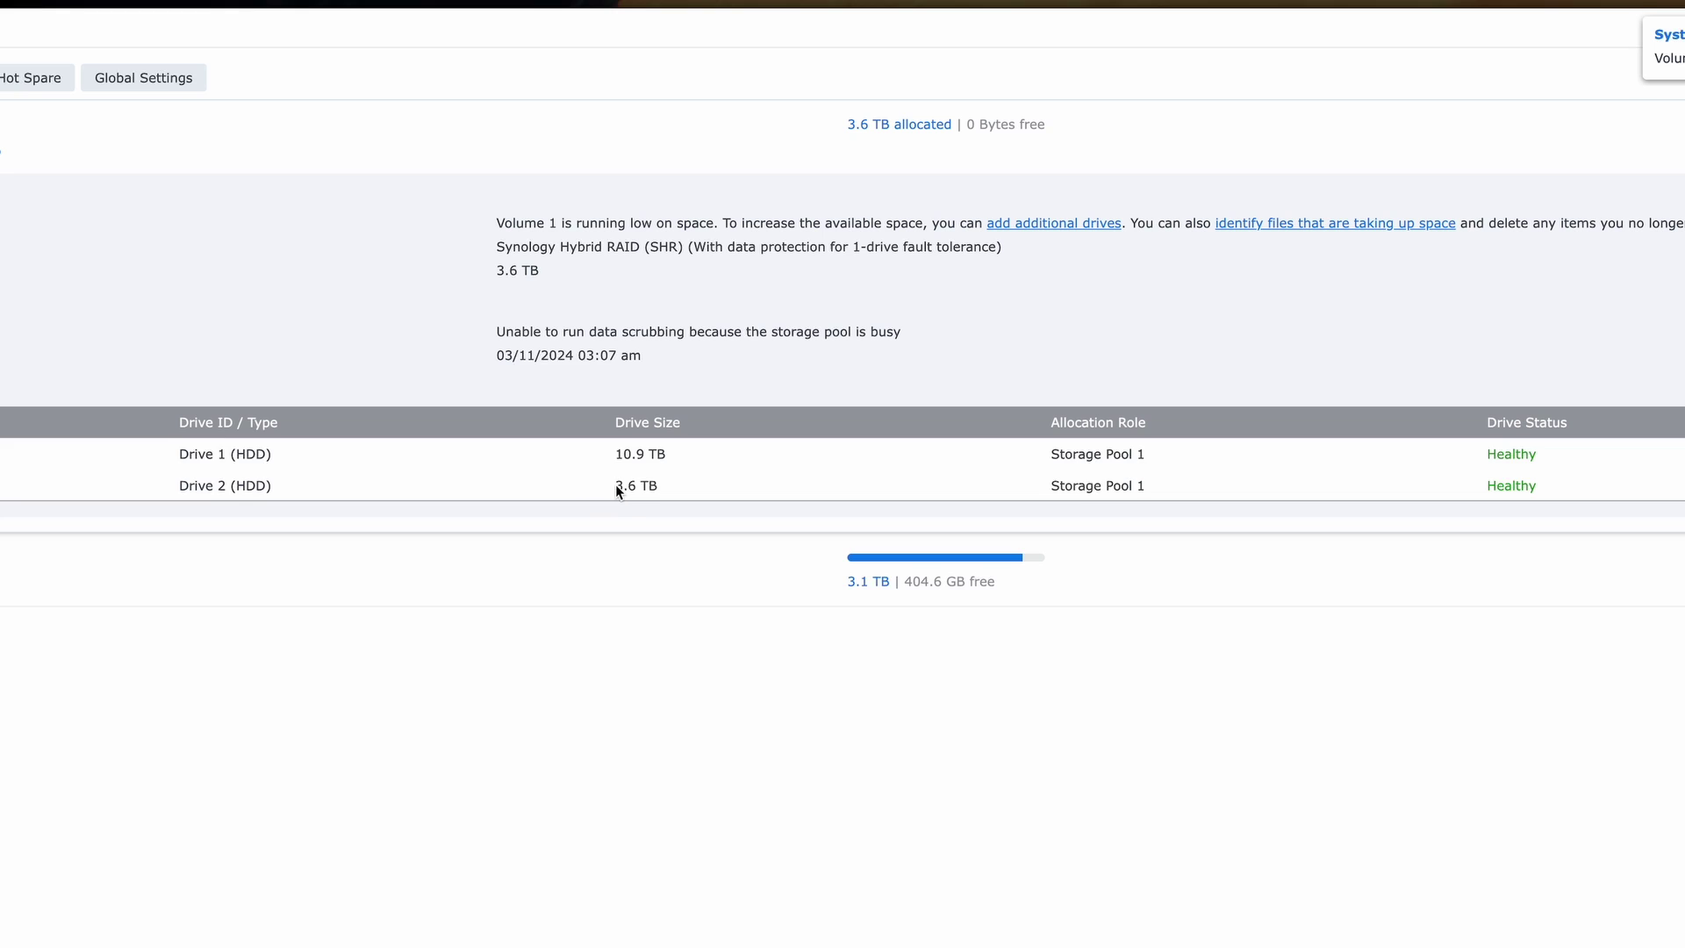
drag(616, 488, 634, 487)
click(666, 484)
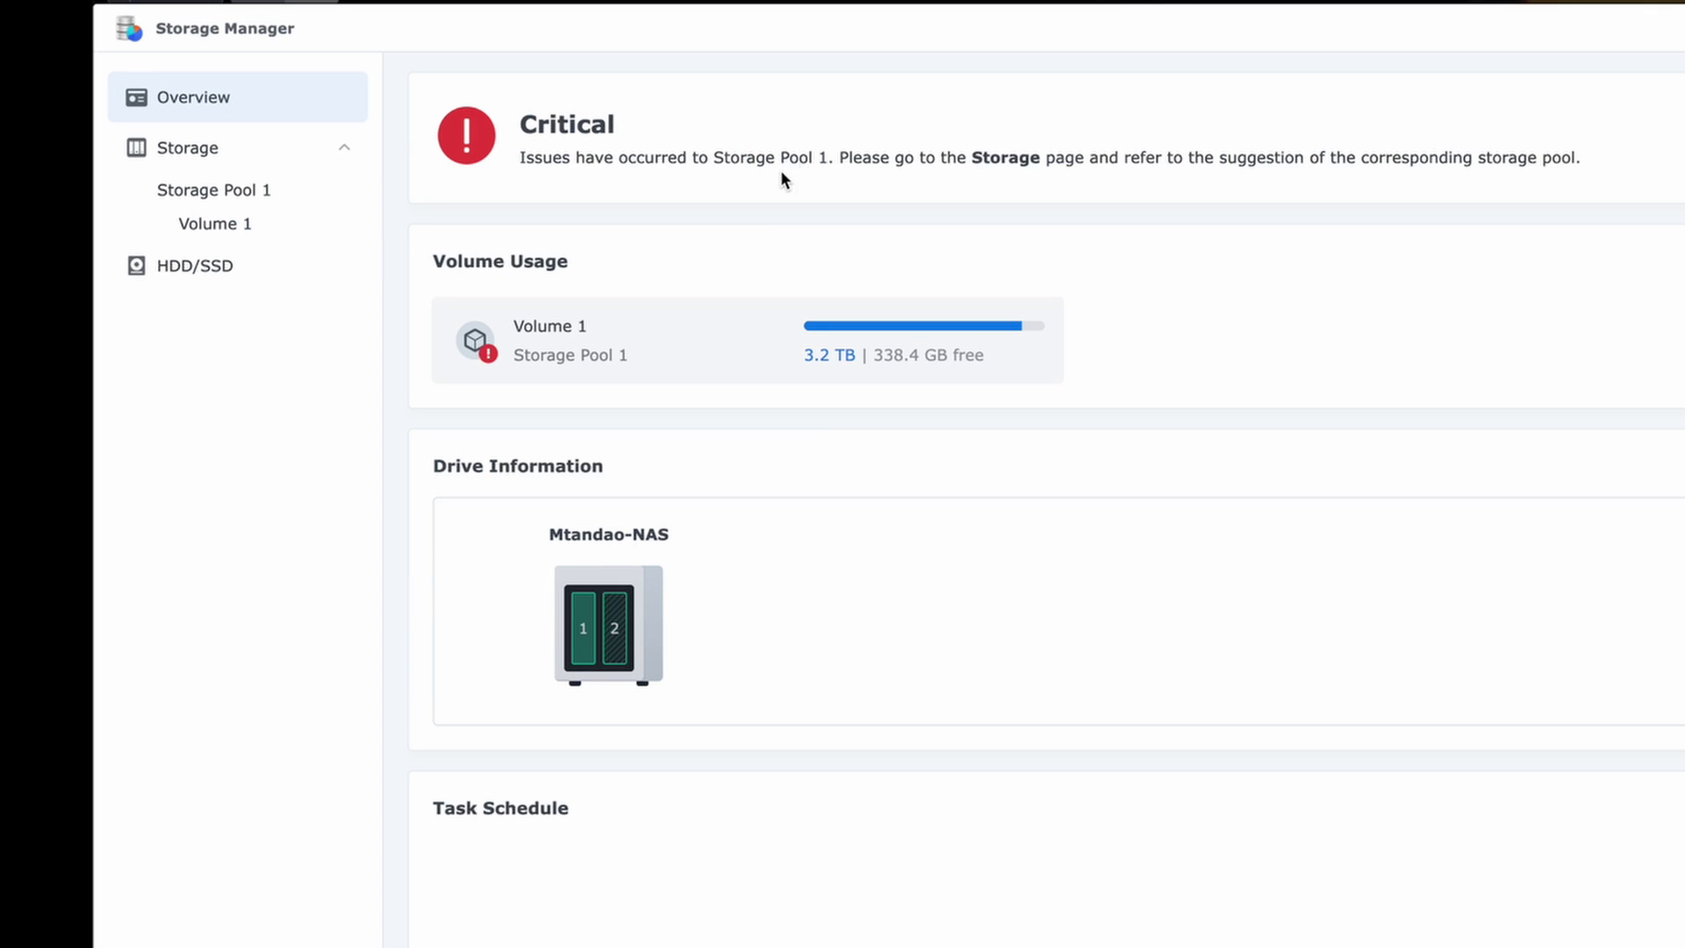
Set Storage Pool 1's repair to use Drive 2 and expand Volume 1 to 11165.76 GB
click(219, 190)
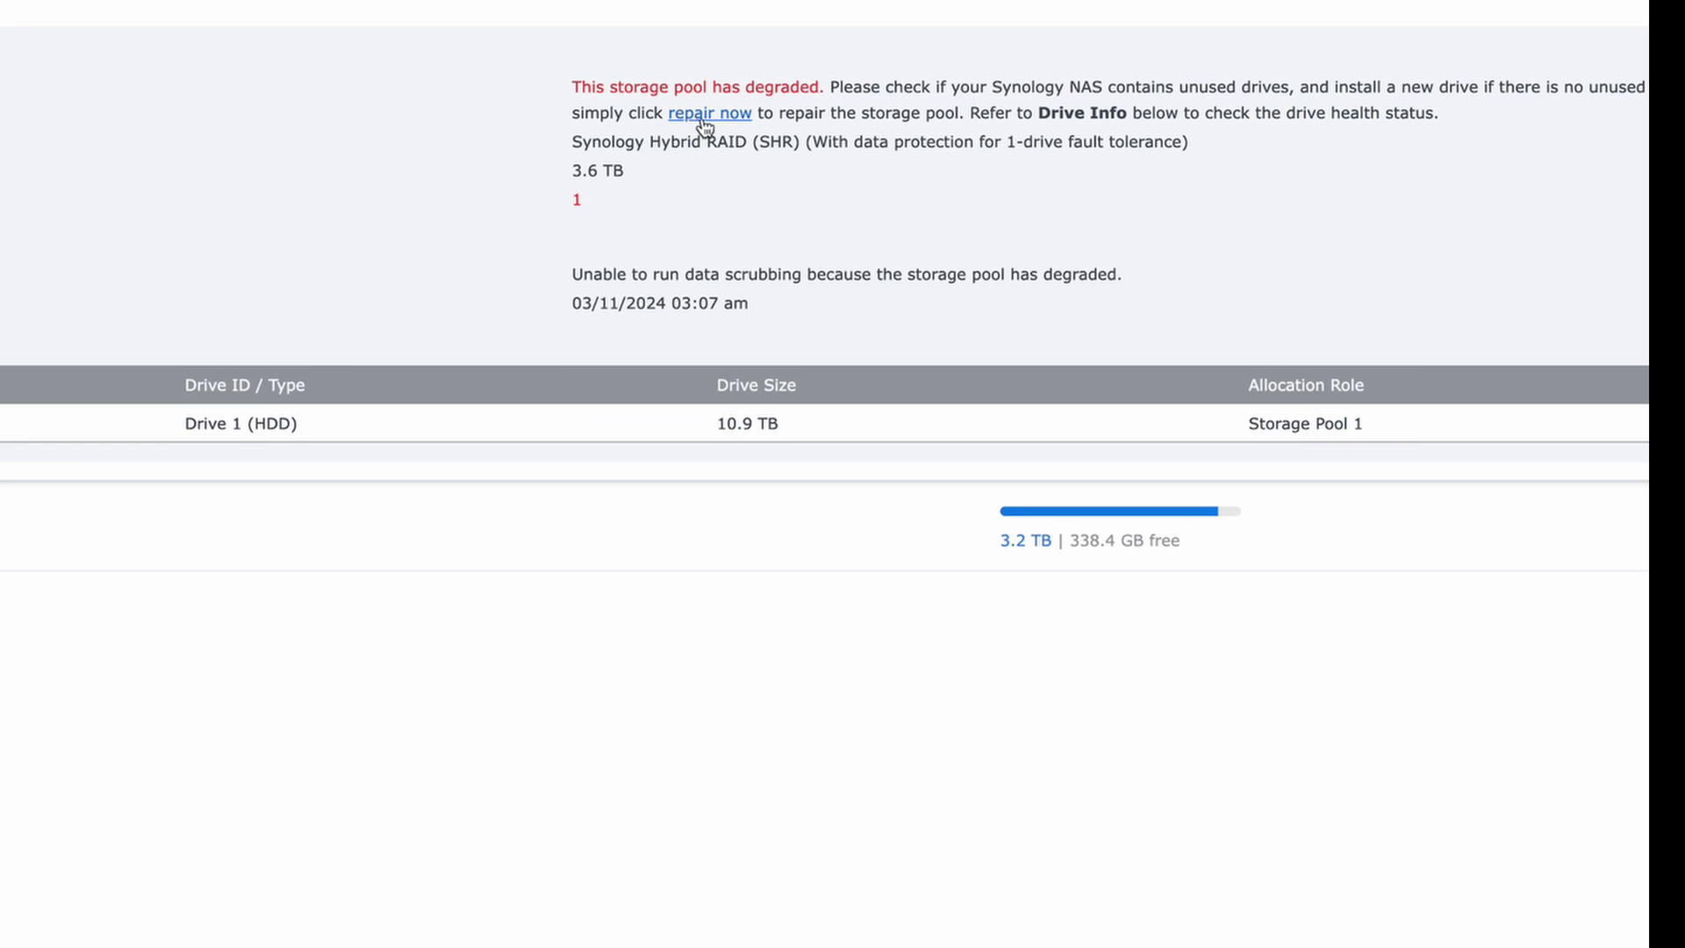
click(702, 119)
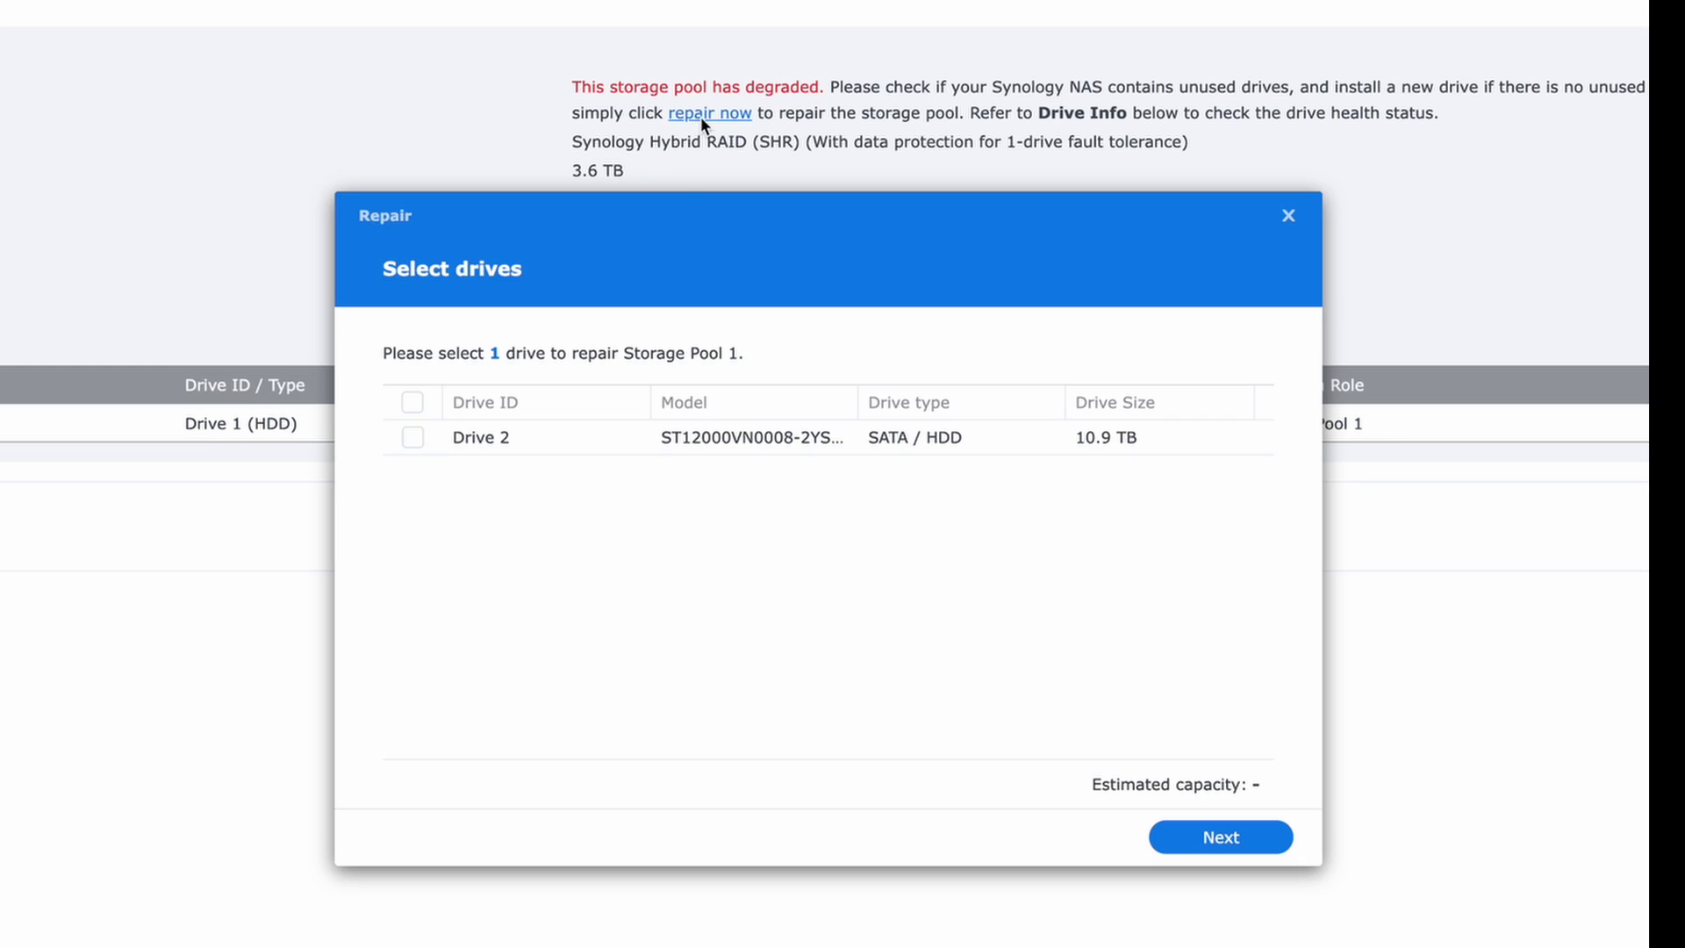
click(412, 438)
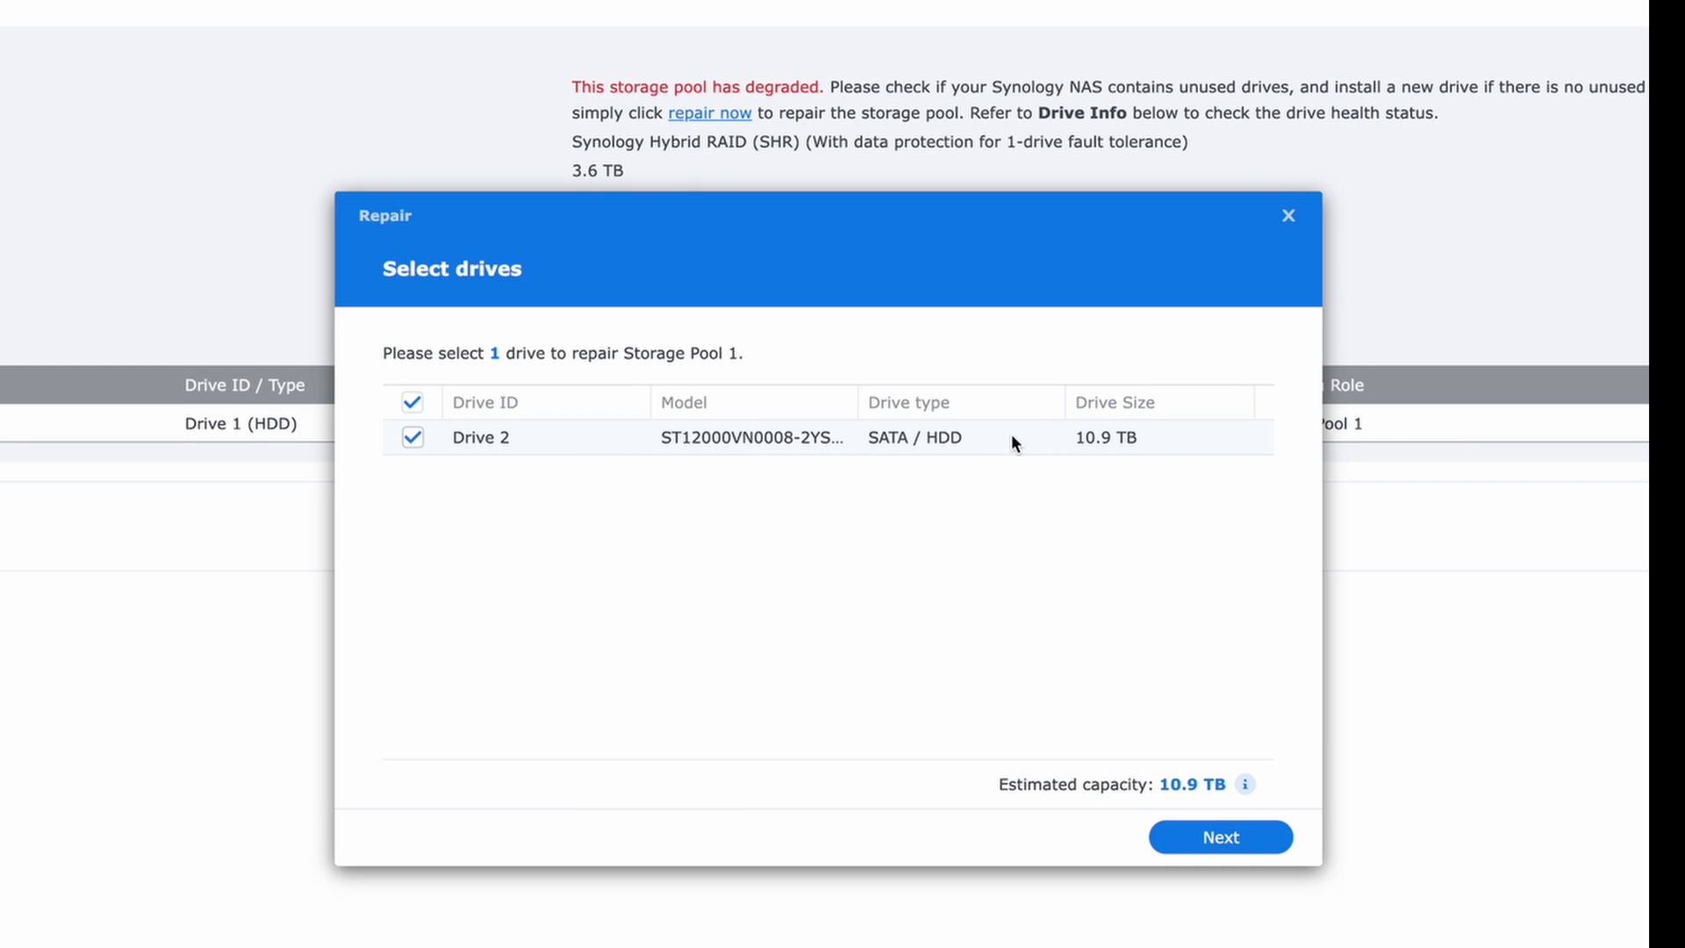
click(1239, 849)
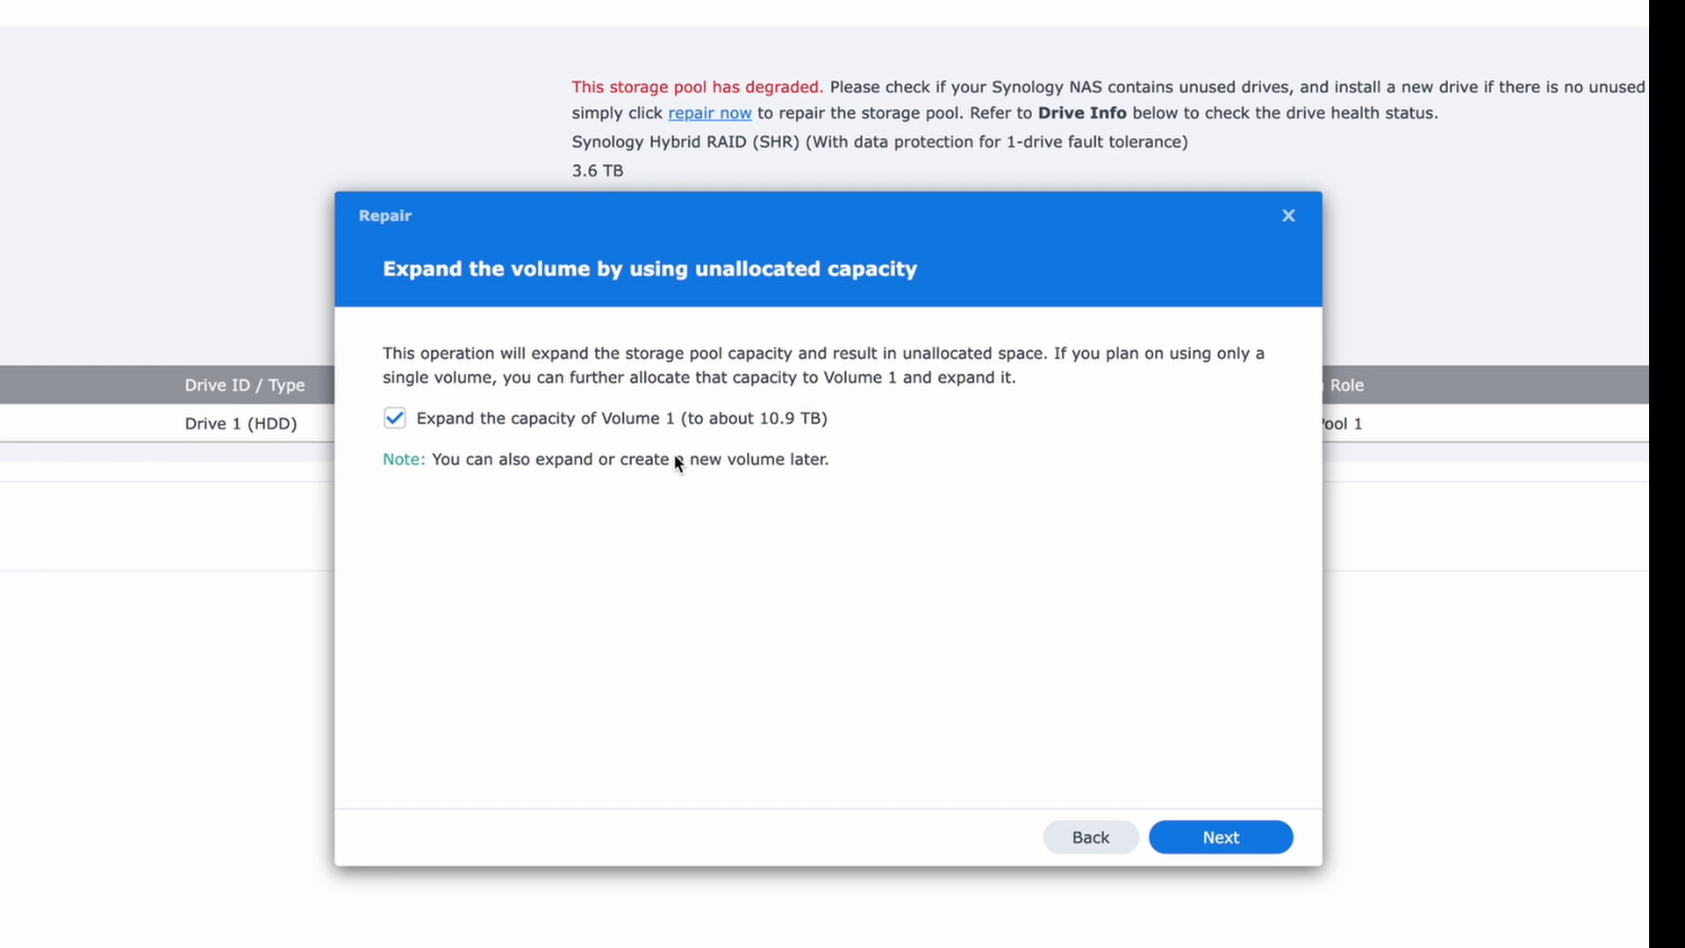
key(Return)
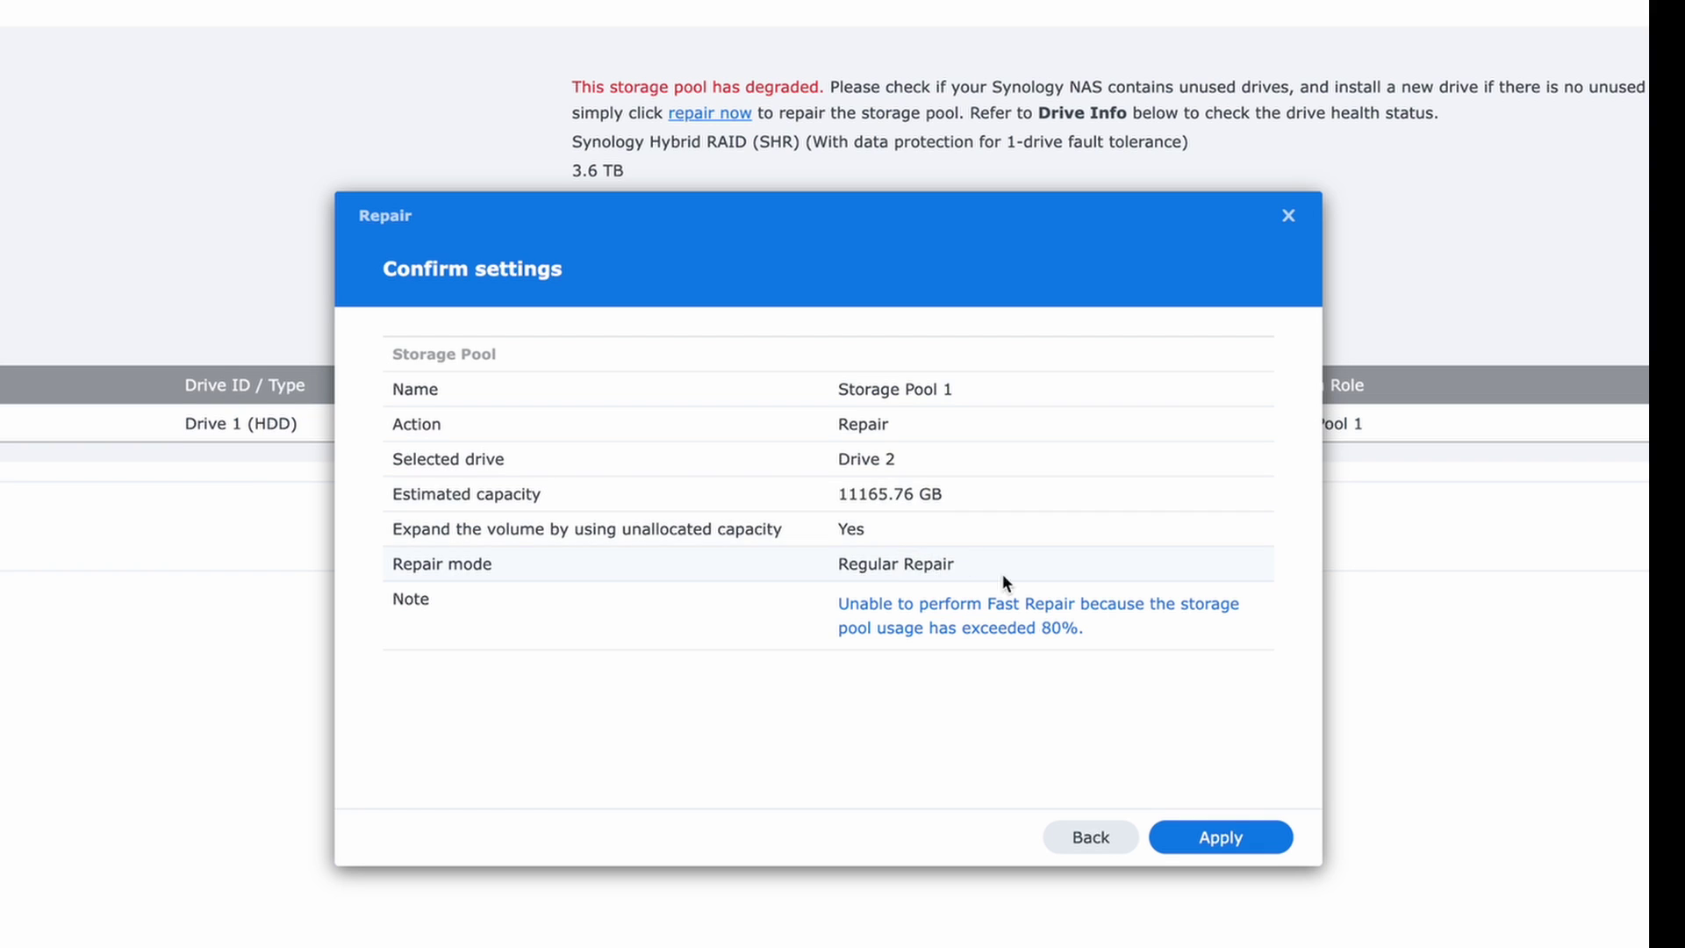
click(1255, 845)
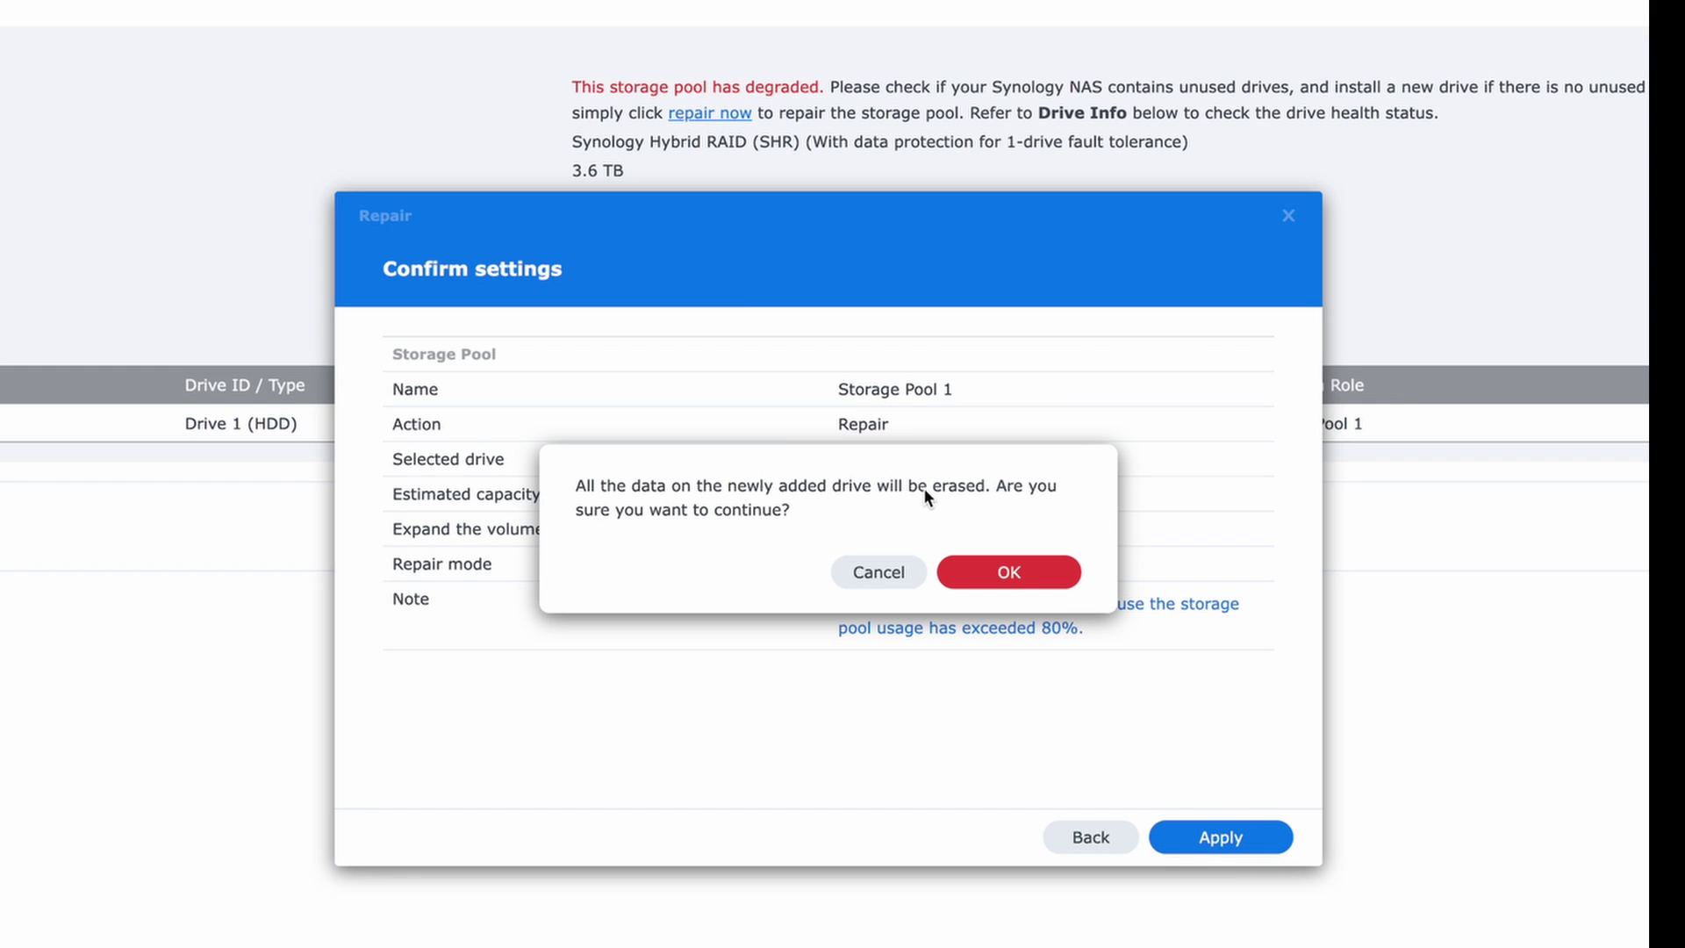
Accept the data-erase warning to start the repair, then confirm both drives report Healthy
click(1049, 572)
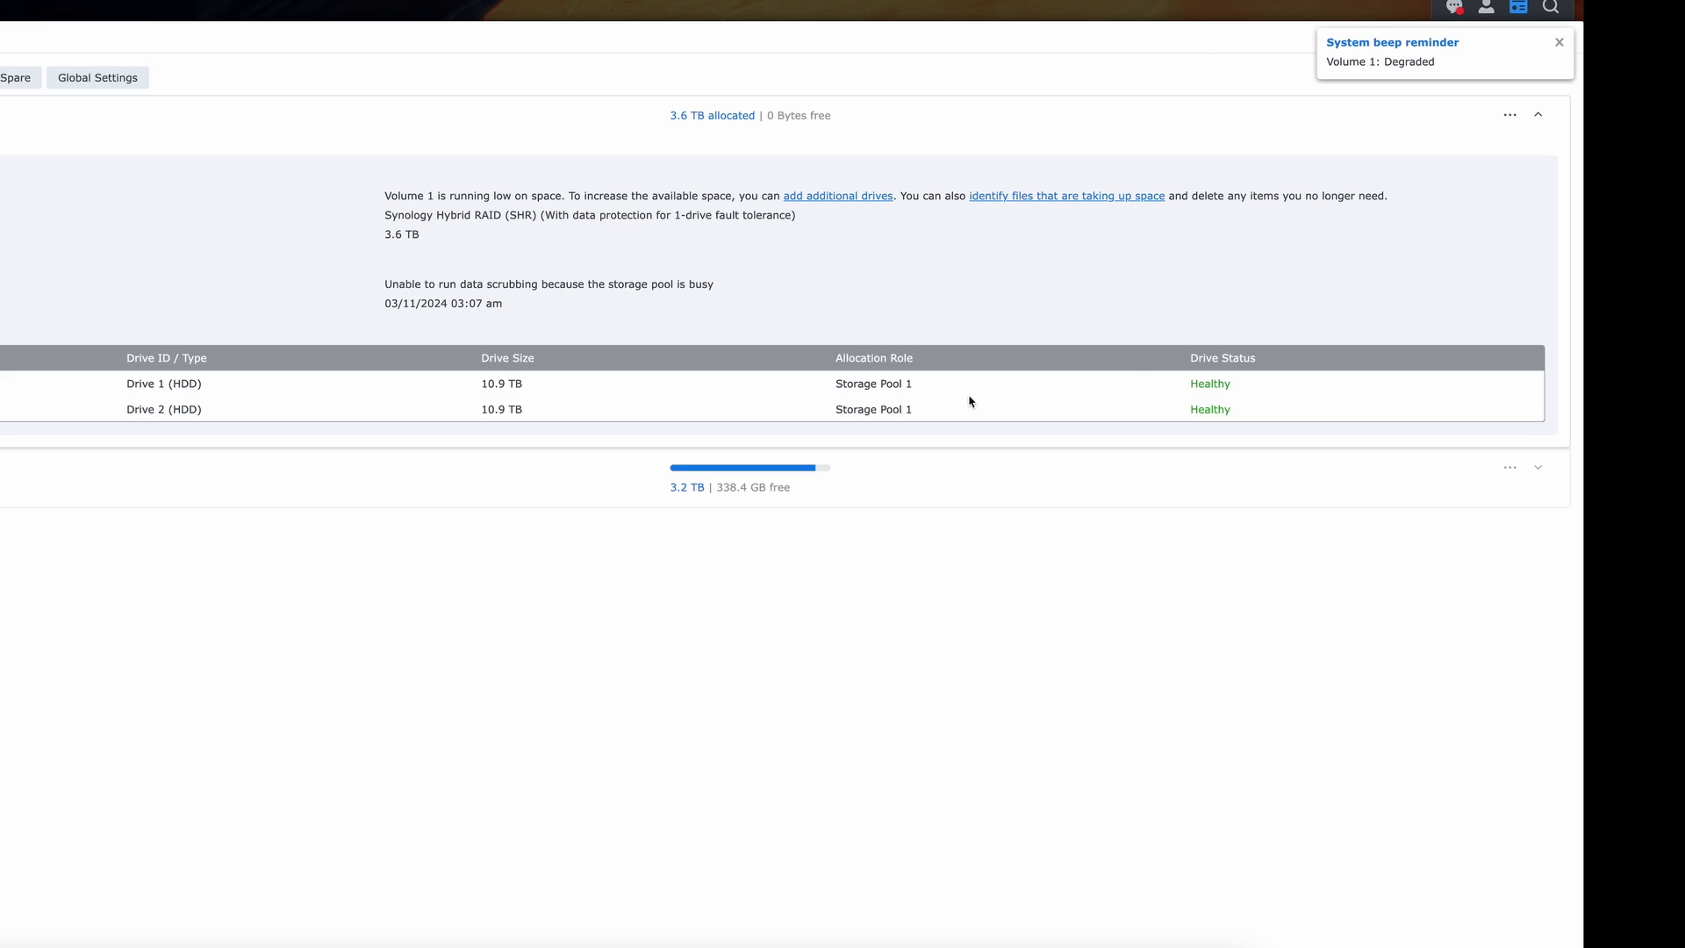
double_click(1207, 384)
double_click(1191, 410)
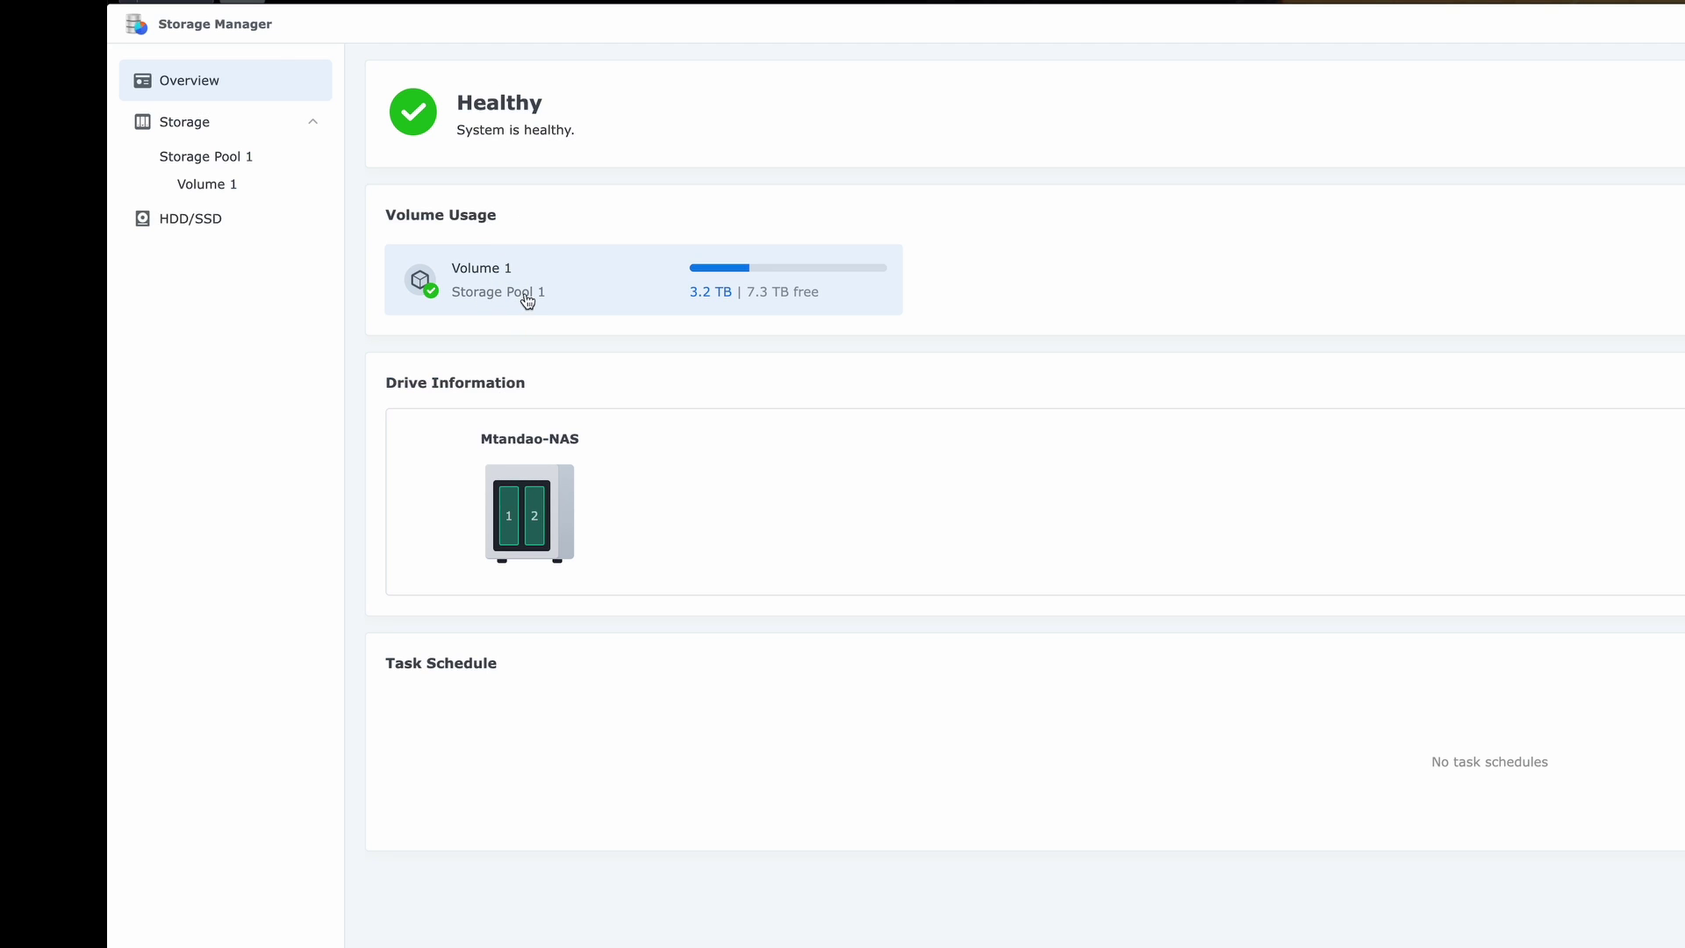
Review Storage Pool 1's Healthy status and 10.9 TB capacity, then close Storage Manager
click(267, 166)
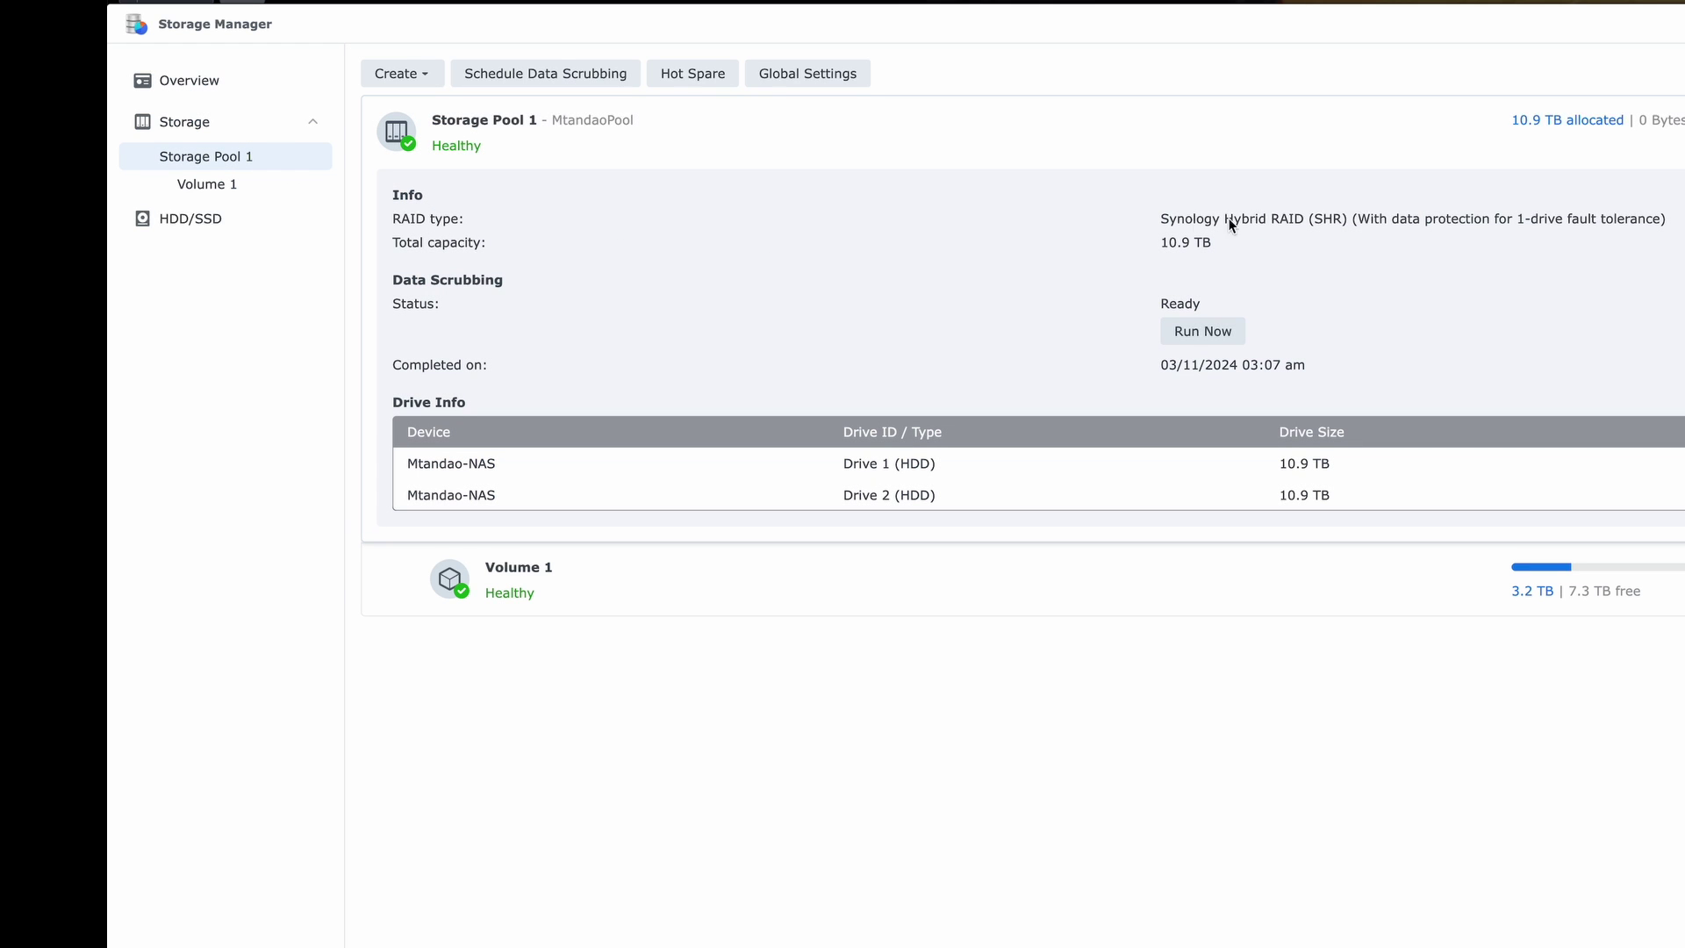
click(1172, 216)
click(1319, 214)
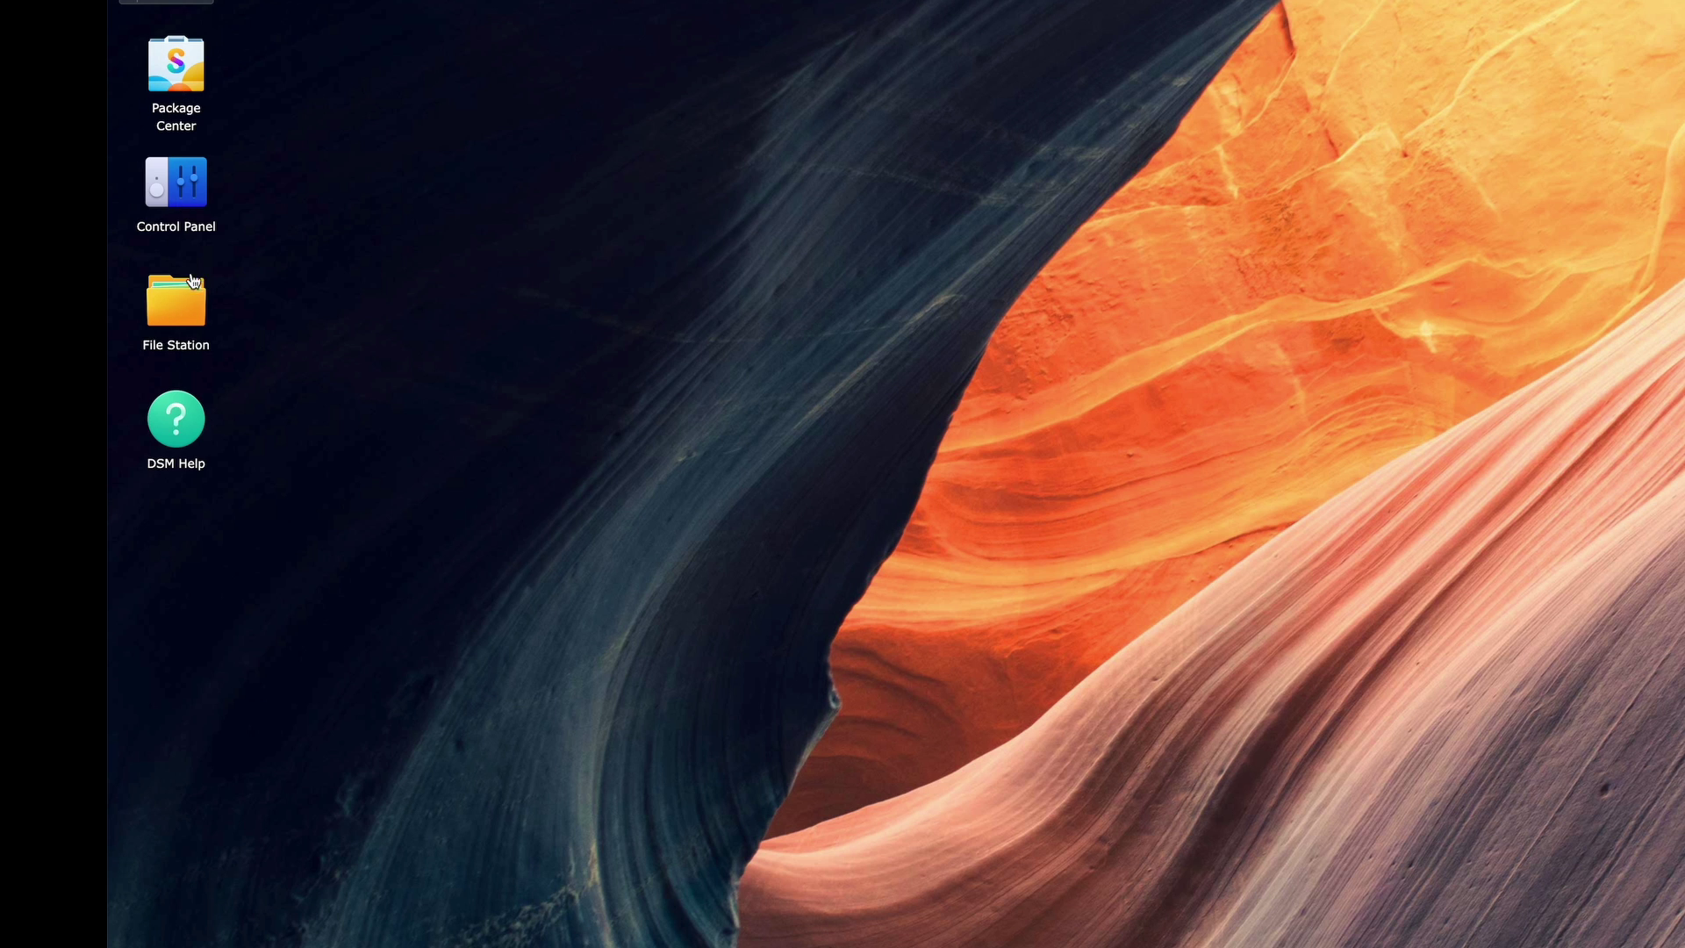
In File Station, confirm Plex still holds Movies and TV_Shows, then return to Mtandao-NAS-Shared
click(192, 290)
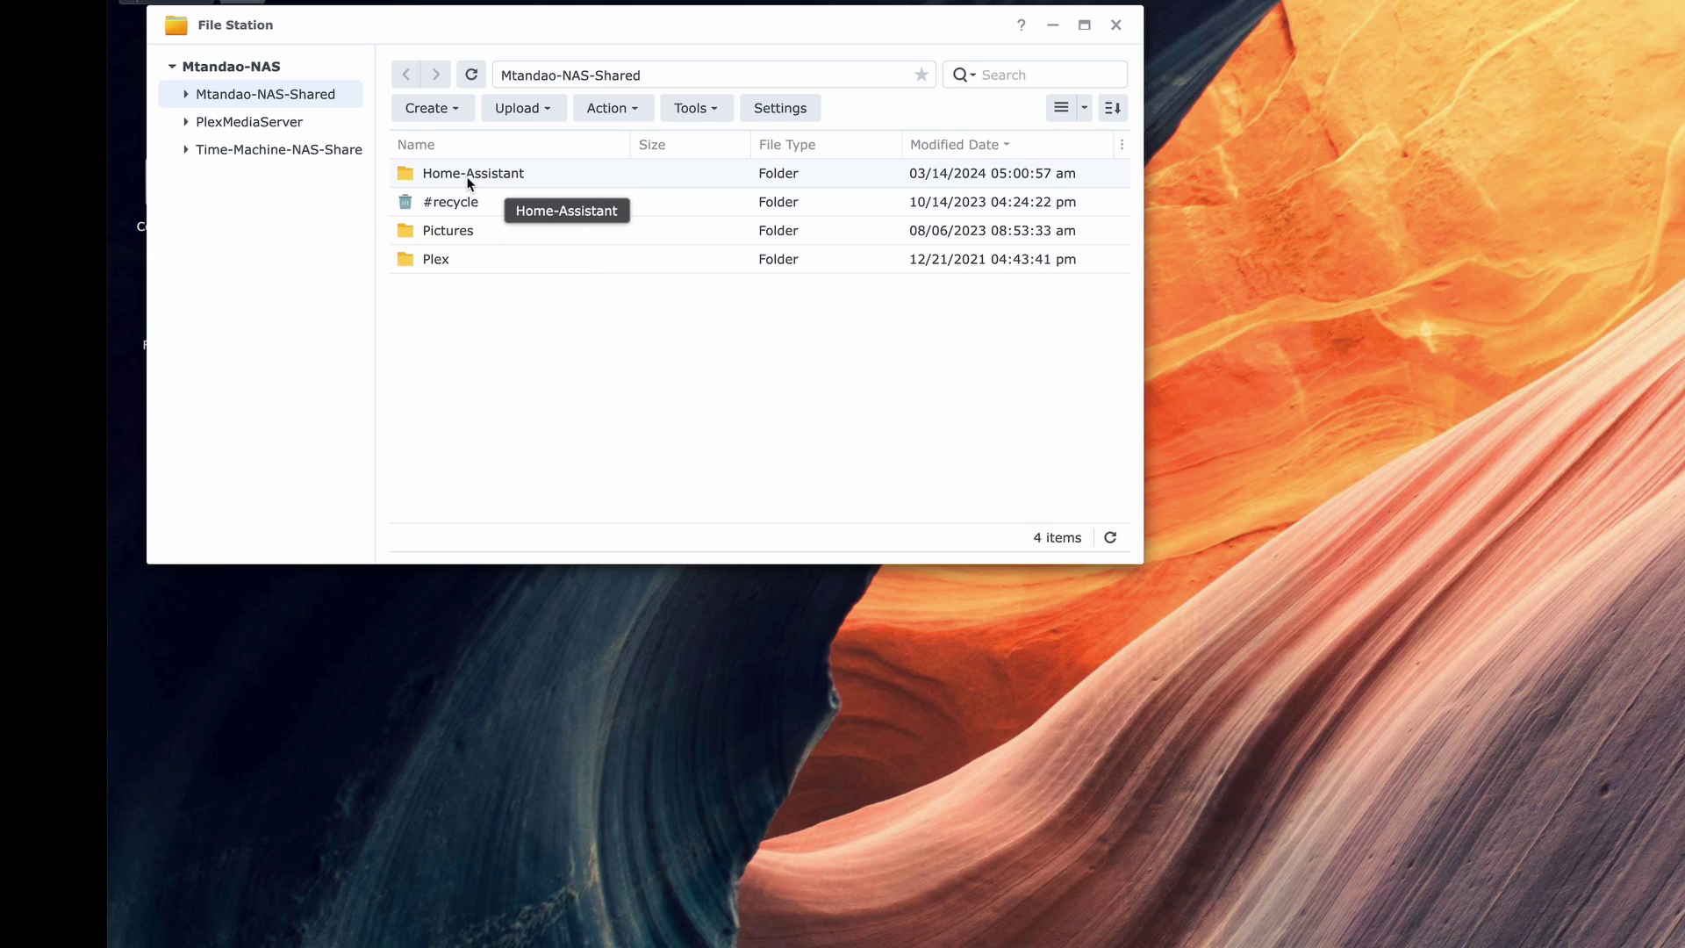
double_click(445, 258)
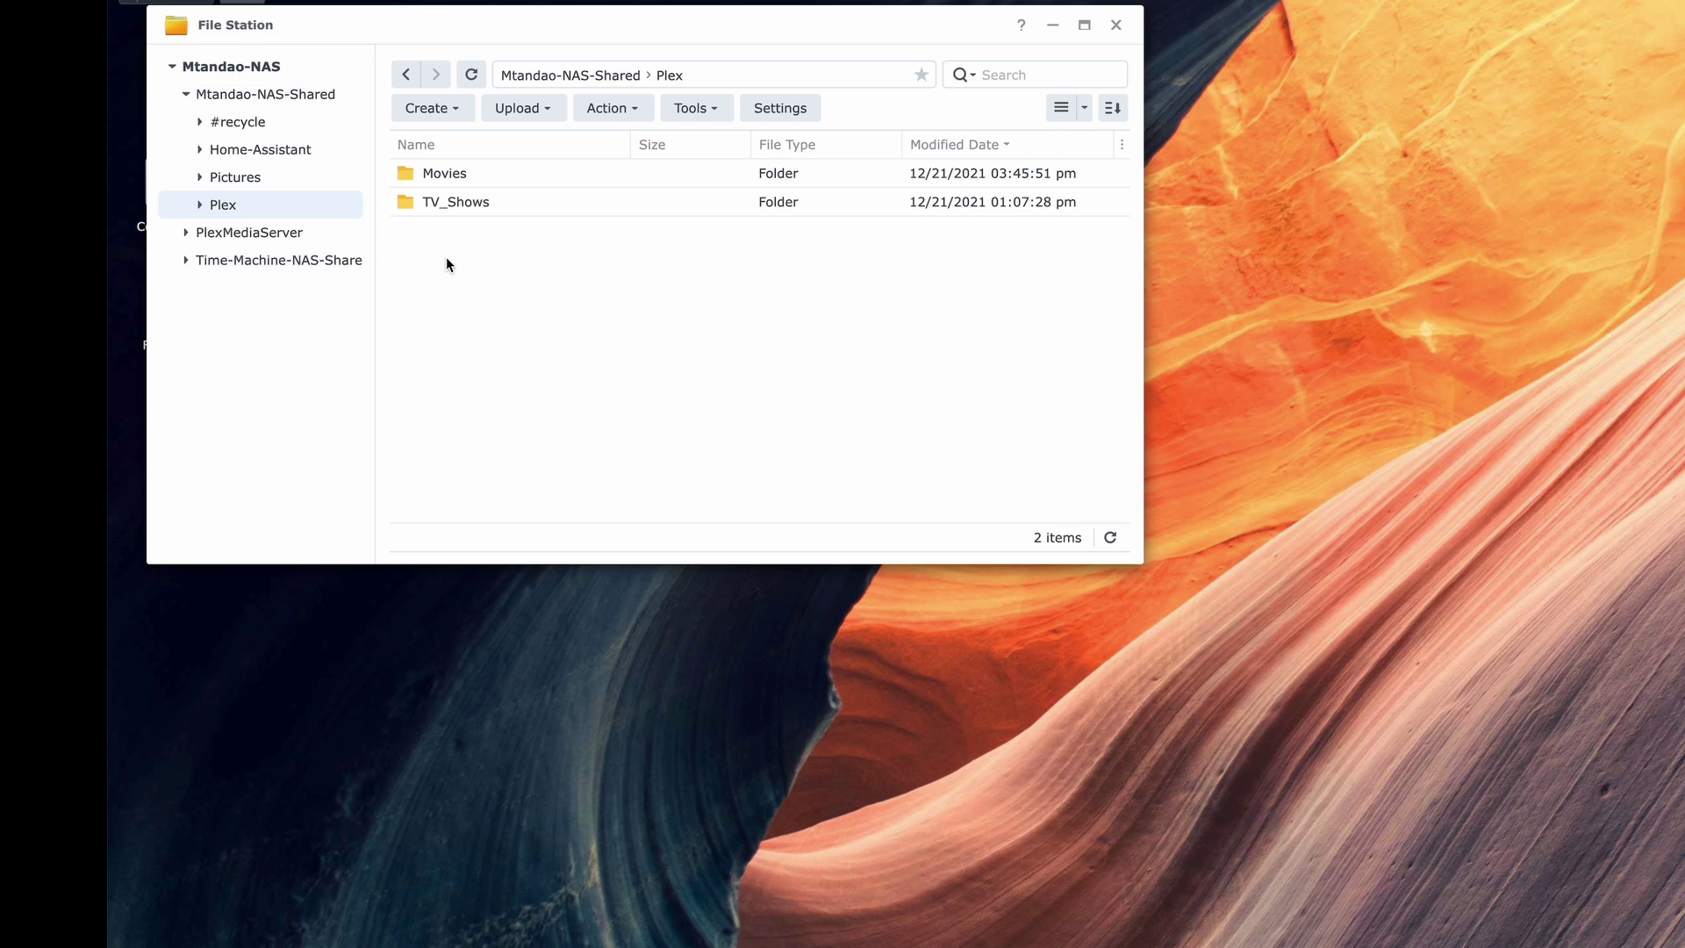
click(406, 77)
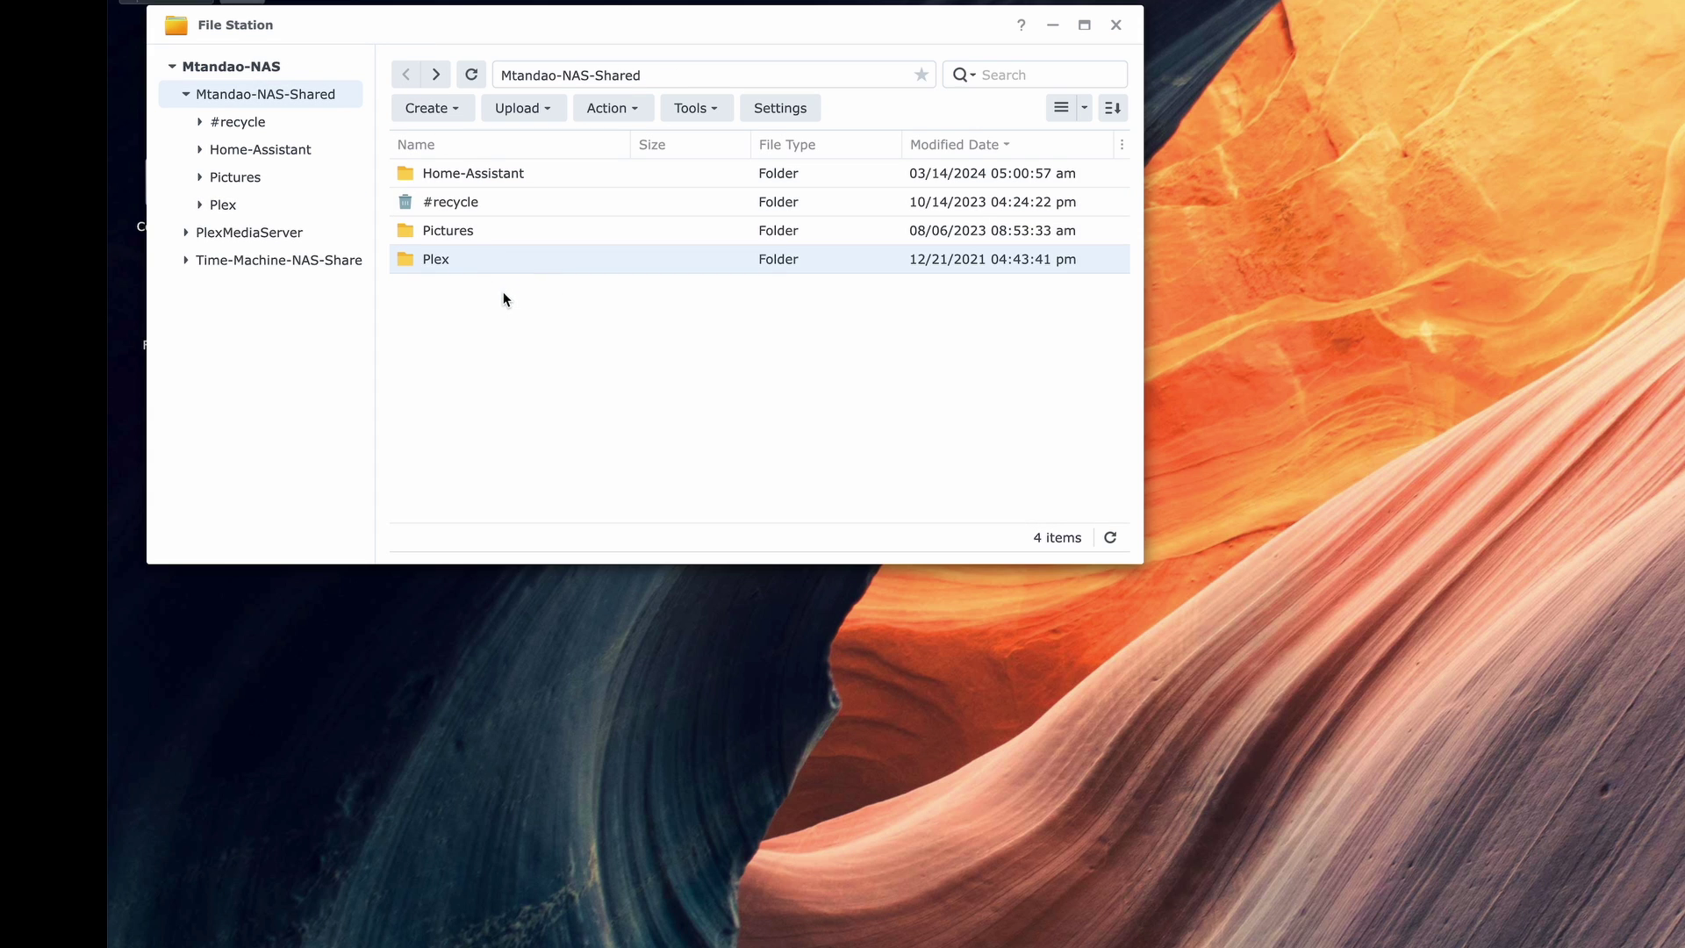